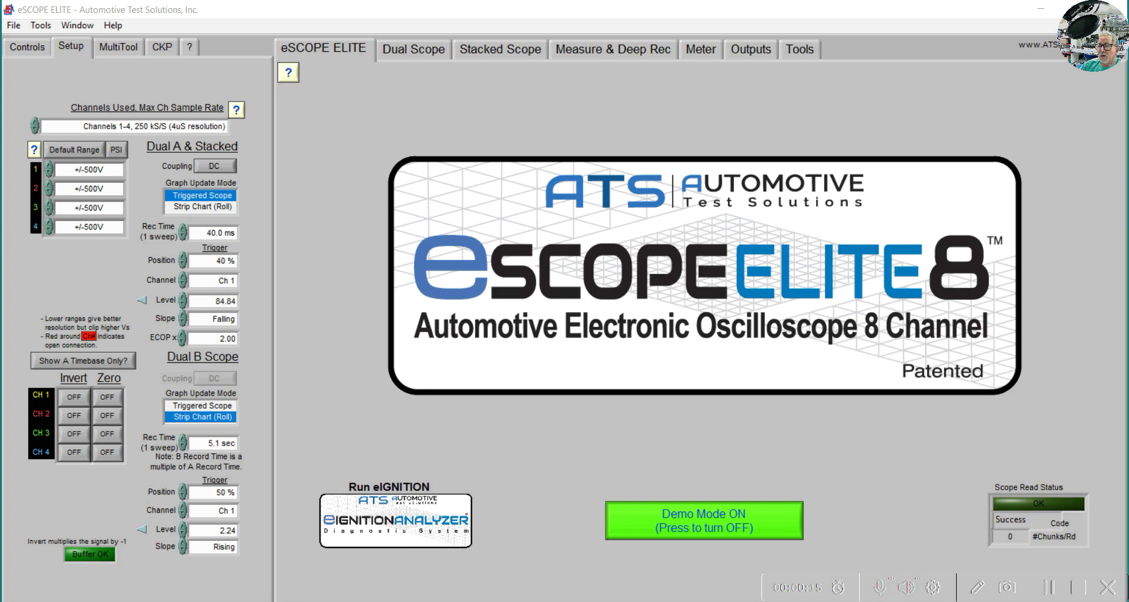
- Save the Measure & Deep Rec data as 2000_Unknown__2.1_2024-08-16_15-26-46.tdms and view that file's load details without loading it
{"action": "left_click", "coordinate": [613, 49]}
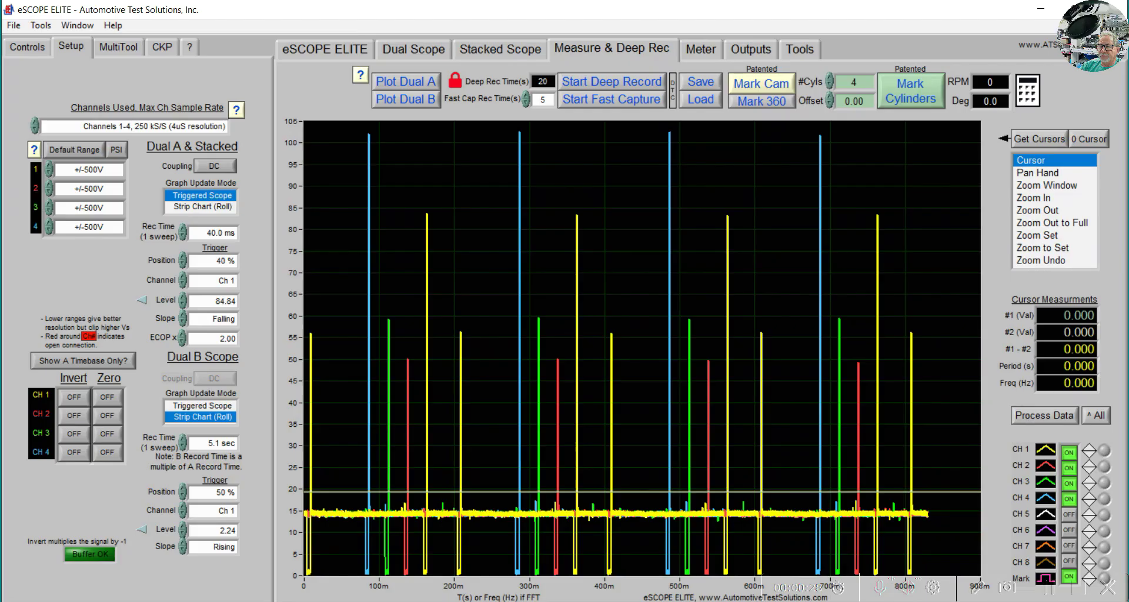
{"action": "left_click", "coordinate": [563, 50]}
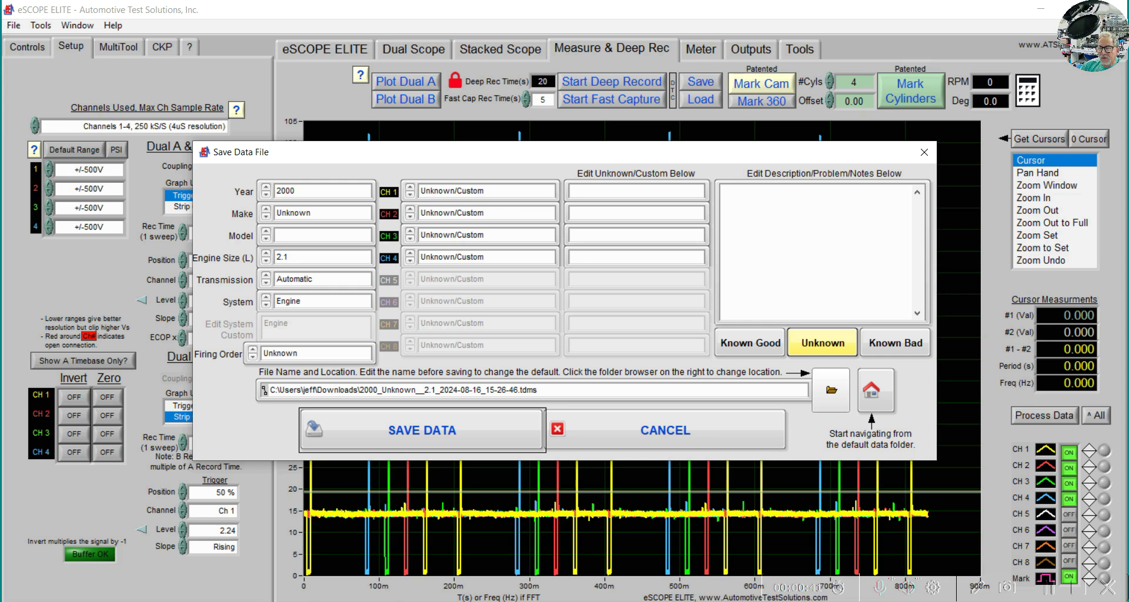
{"action": "key", "text": "Return"}
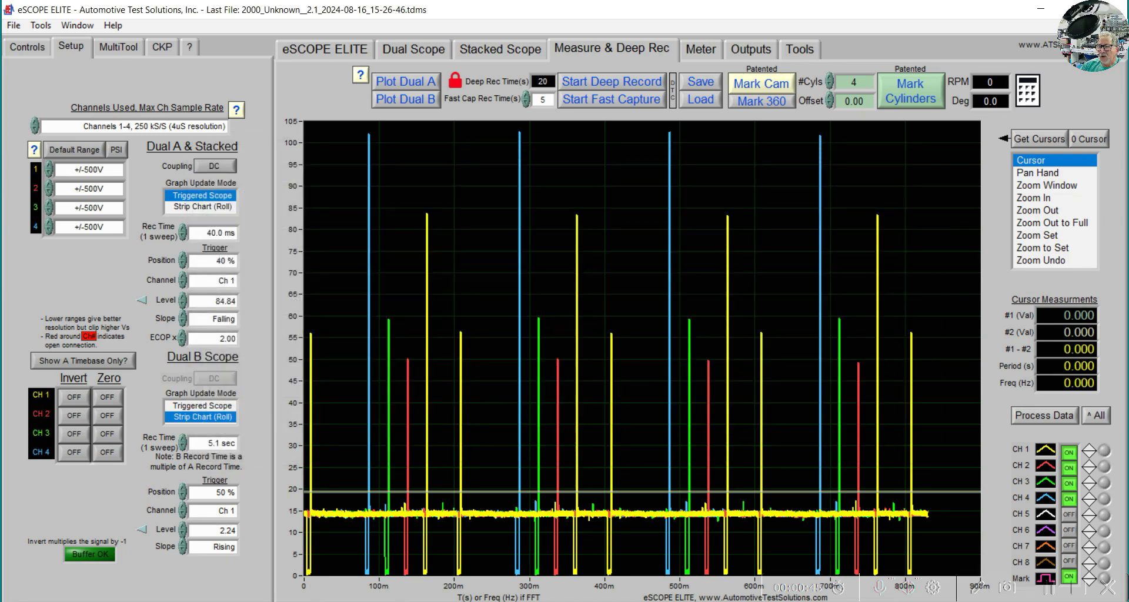
{"action": "left_click", "coordinate": [700, 99]}
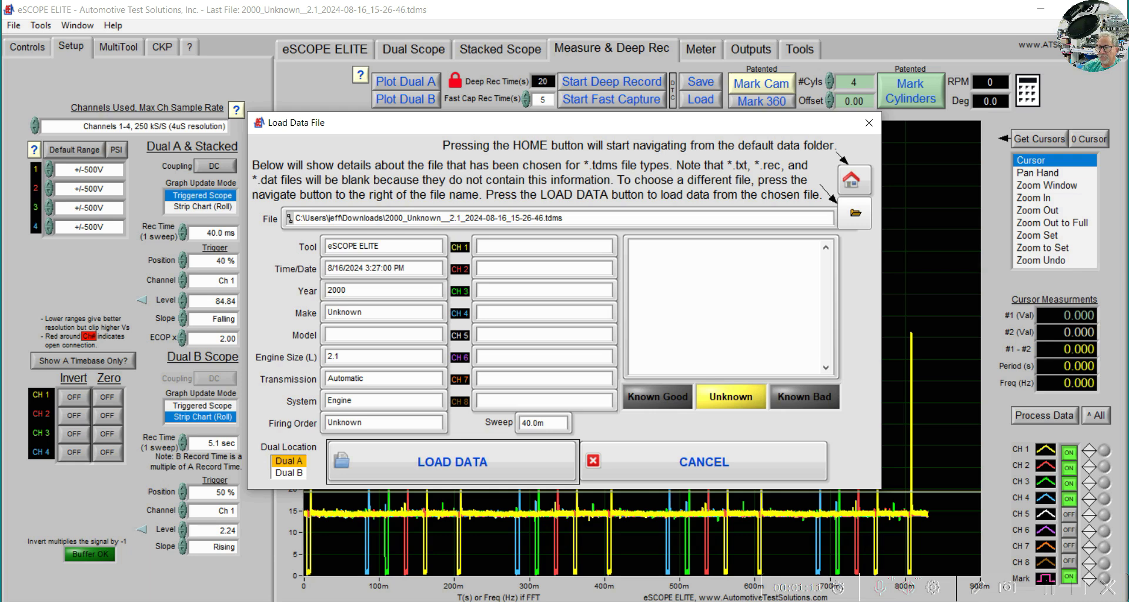
{"action": "key", "text": "Escape"}
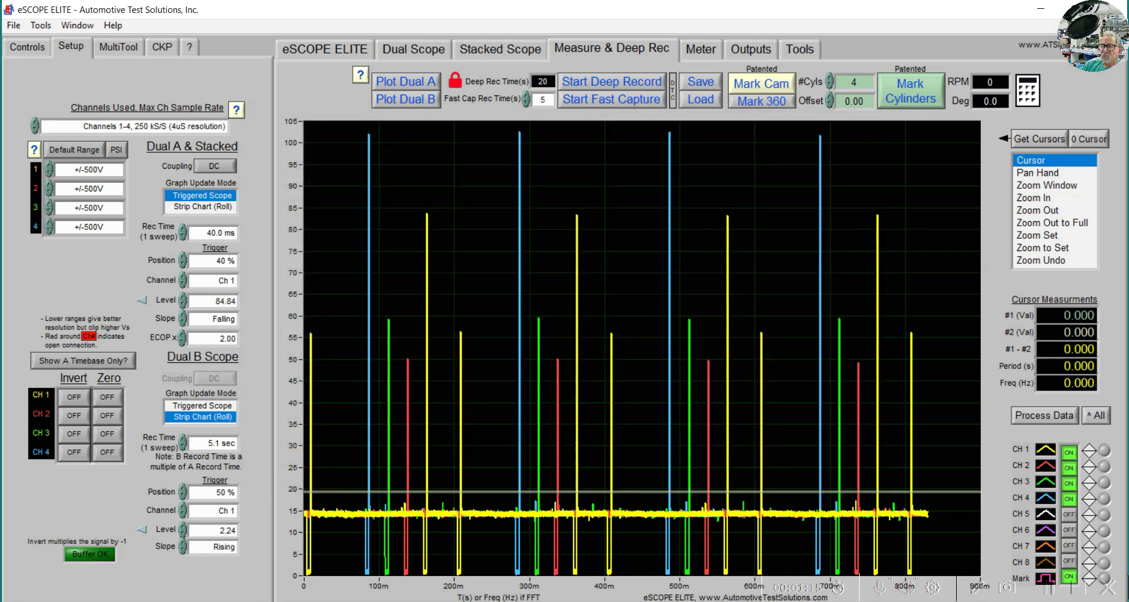
- Capture a new deep recording and mark it as Known Bad in the save details, trying the Known Good and Unknown ratings first
{"action": "key", "text": "Return"}
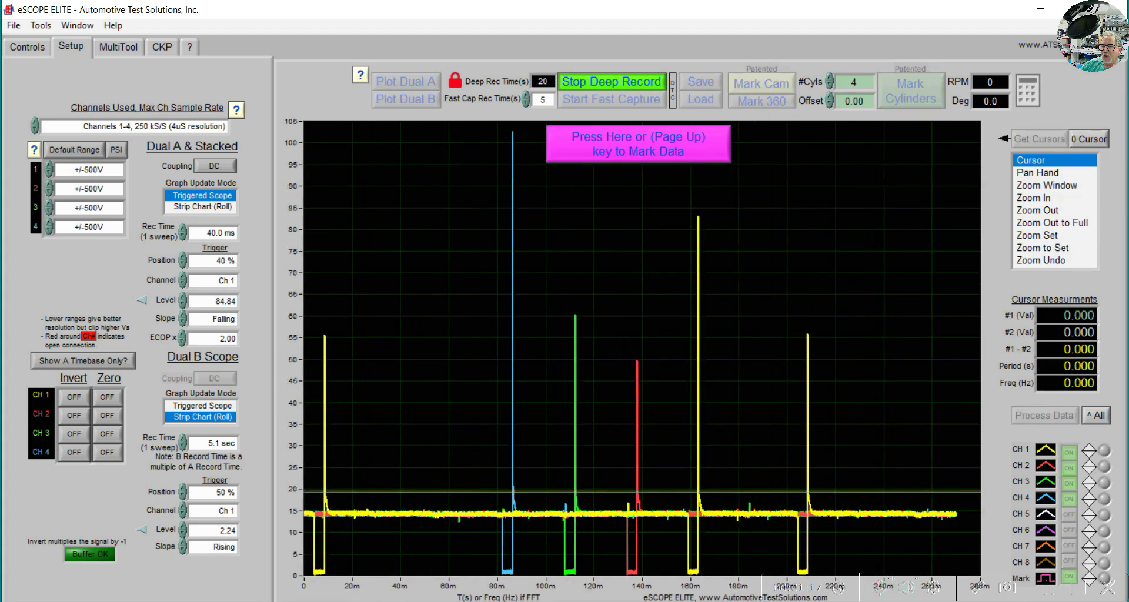
{"action": "key", "text": "Return"}
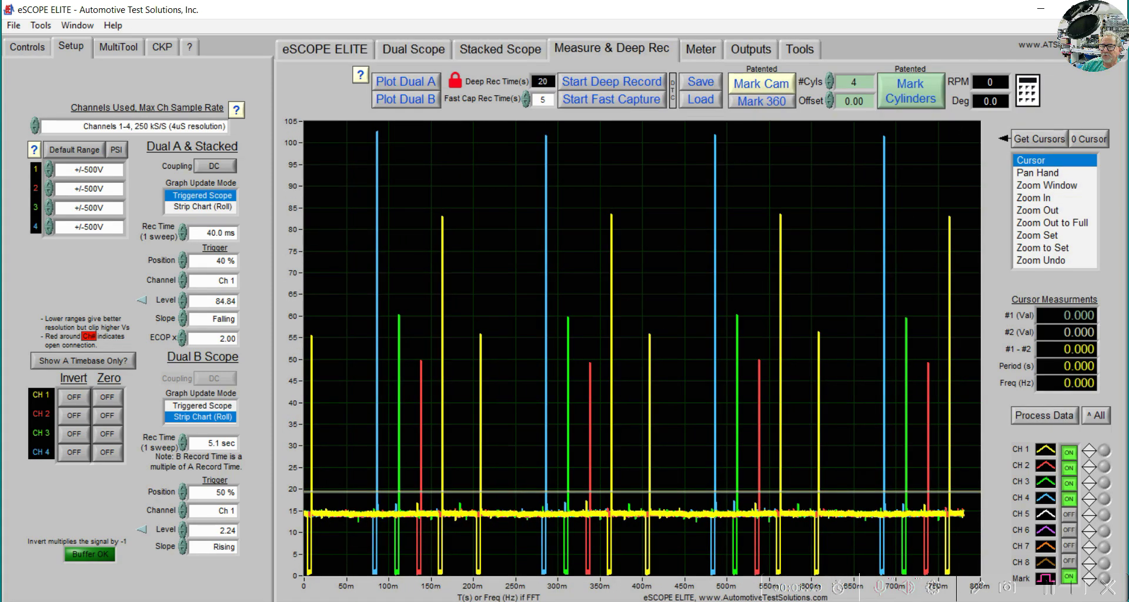
{"action": "key", "text": "ctrl+s"}
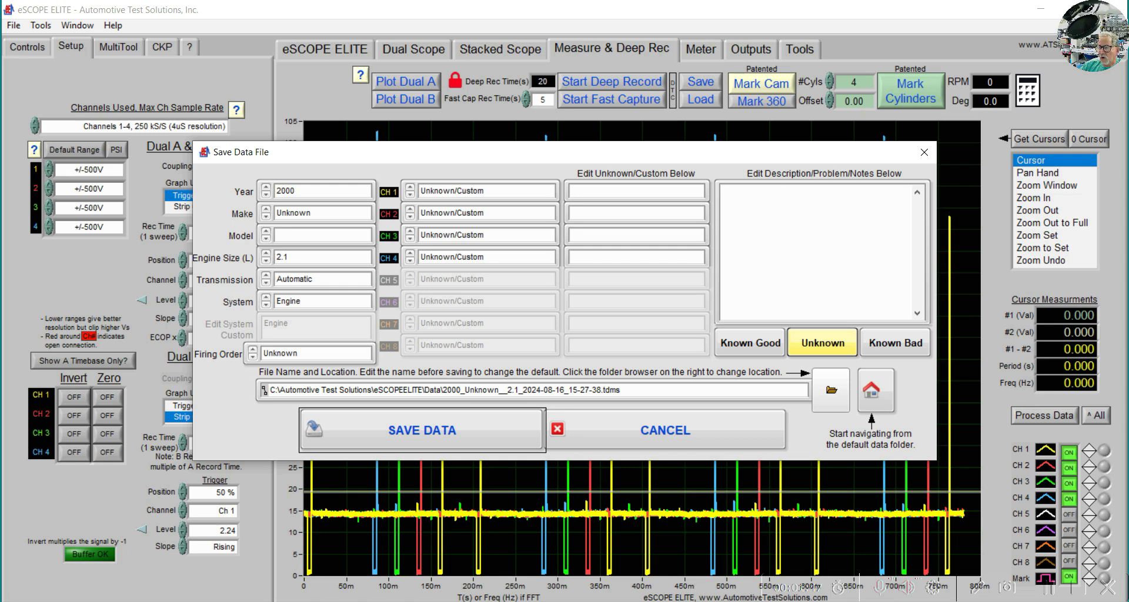
{"action": "left_click", "coordinate": [750, 343]}
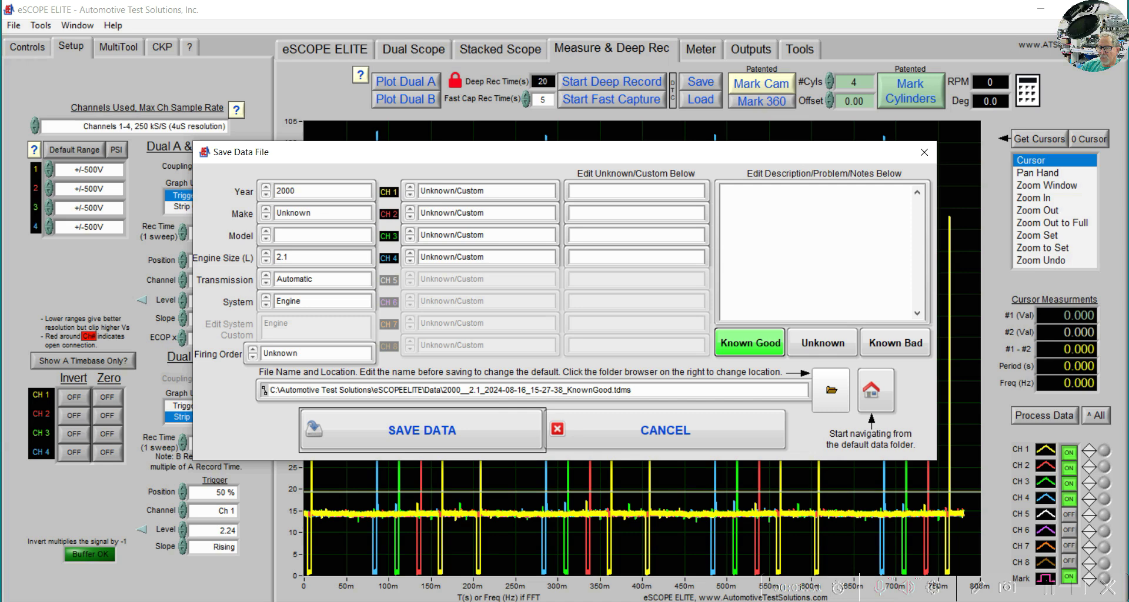
{"action": "left_click", "coordinate": [822, 343]}
{"action": "left_click", "coordinate": [896, 343]}
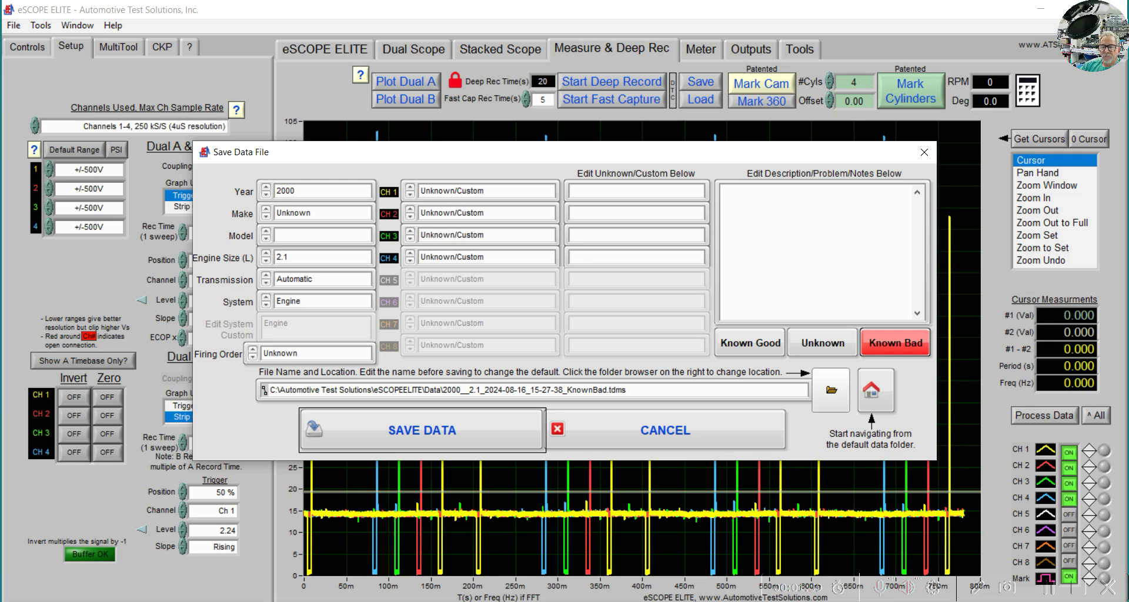
- Set the vehicle year to 2013 and the make to Jeep in the save details
{"action": "left_click", "coordinate": [322, 191]}
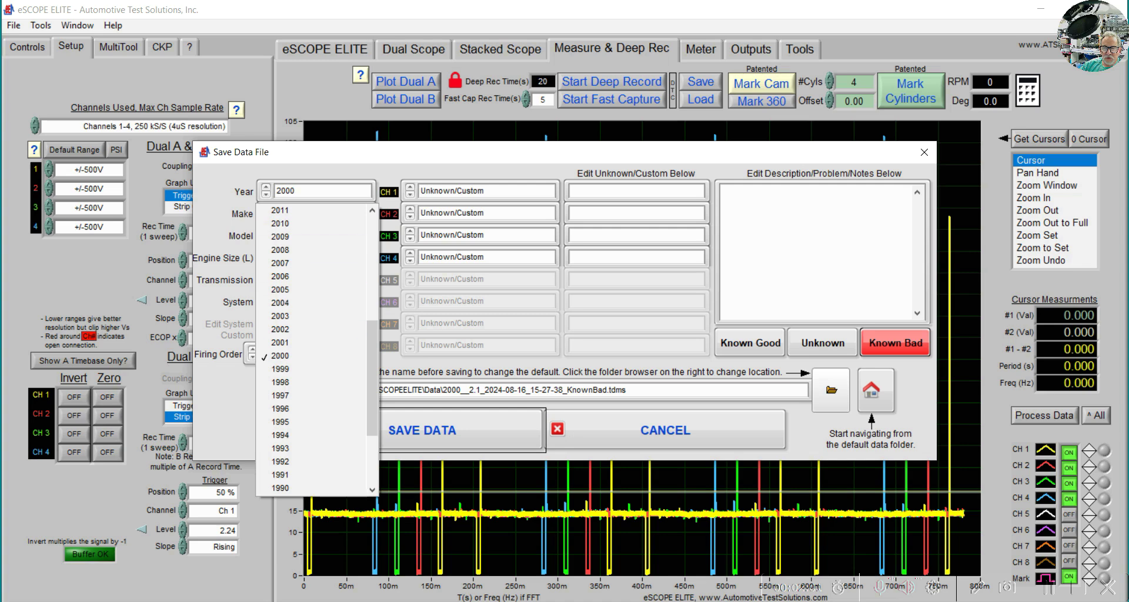
{"action": "scroll", "coordinate": [311, 347], "scroll_direction": "up", "scroll_amount": 2}
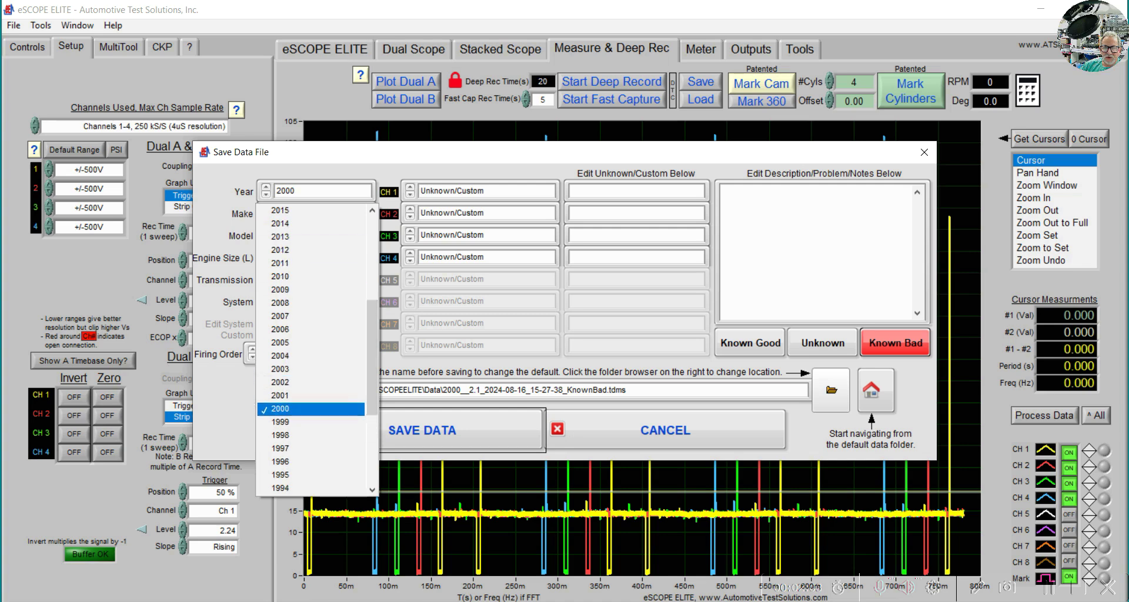
{"action": "left_click", "coordinate": [281, 237]}
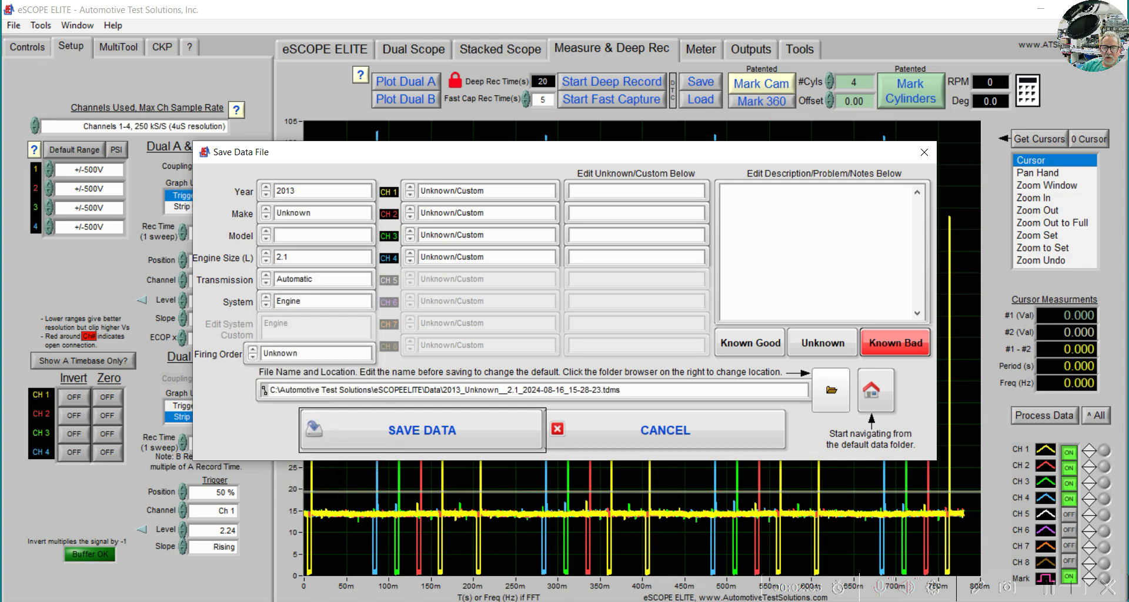
{"action": "left_click", "coordinate": [323, 213]}
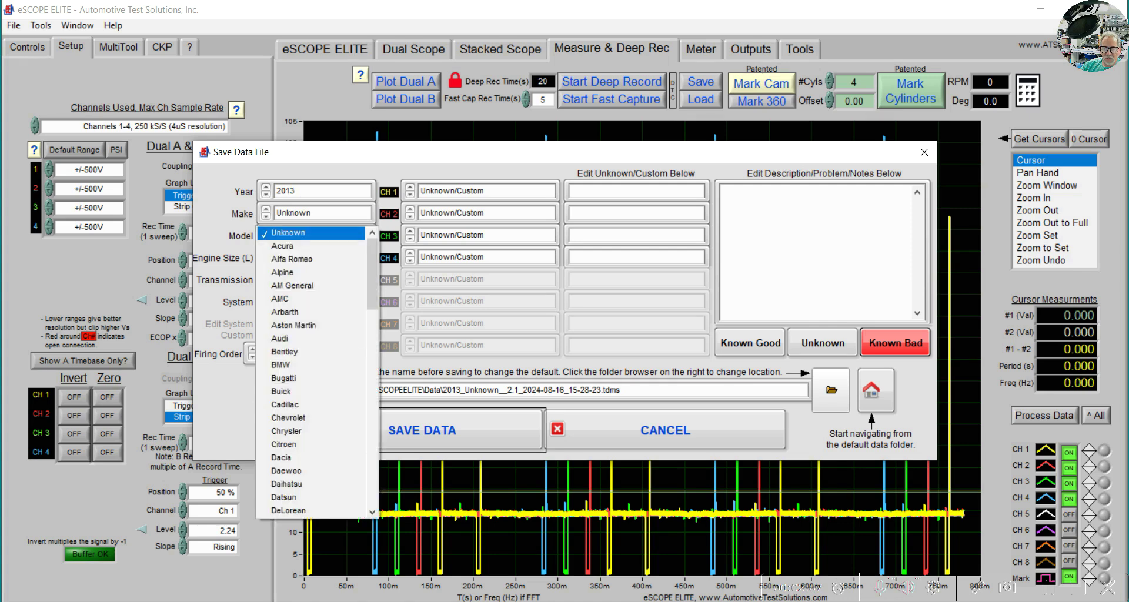
{"action": "scroll", "coordinate": [288, 286], "scroll_direction": "down", "scroll_amount": 5}
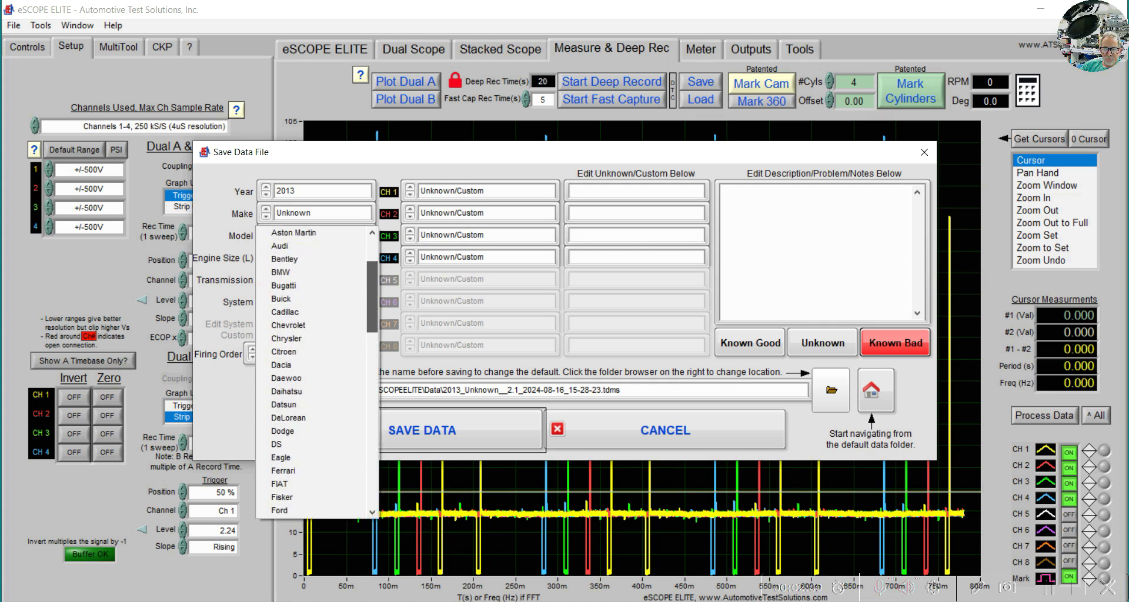
{"action": "scroll", "coordinate": [318, 370], "scroll_direction": "down", "scroll_amount": 3}
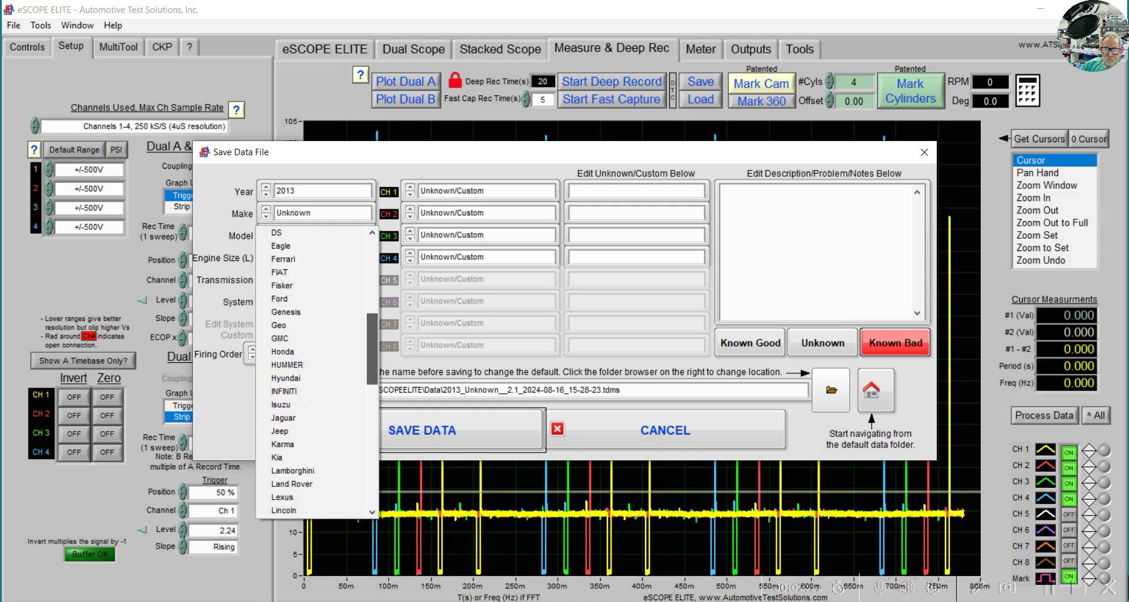
{"action": "left_click", "coordinate": [284, 431]}
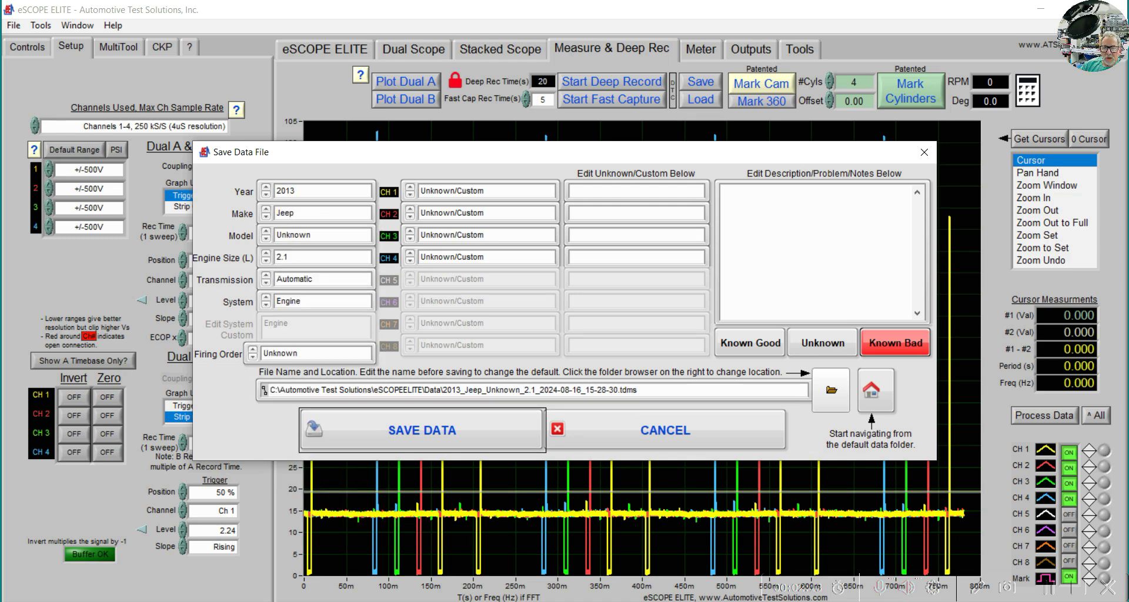
- Compare the Jeep and Kia model lists by switching the make to Kia and back to Jeep
{"action": "left_click", "coordinate": [317, 234]}
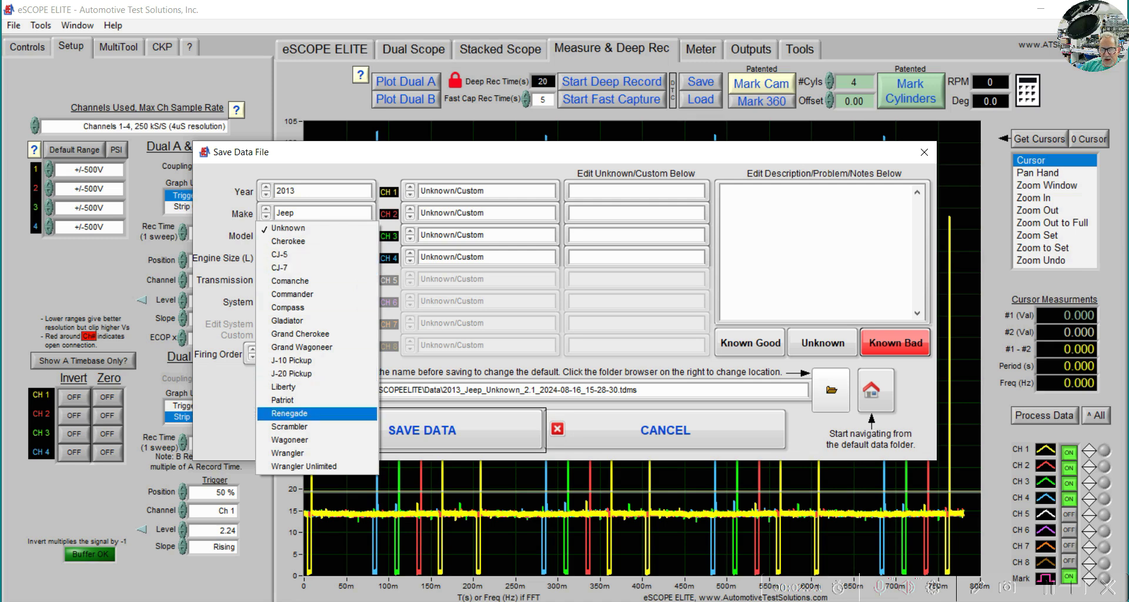
{"action": "key", "text": "Escape"}
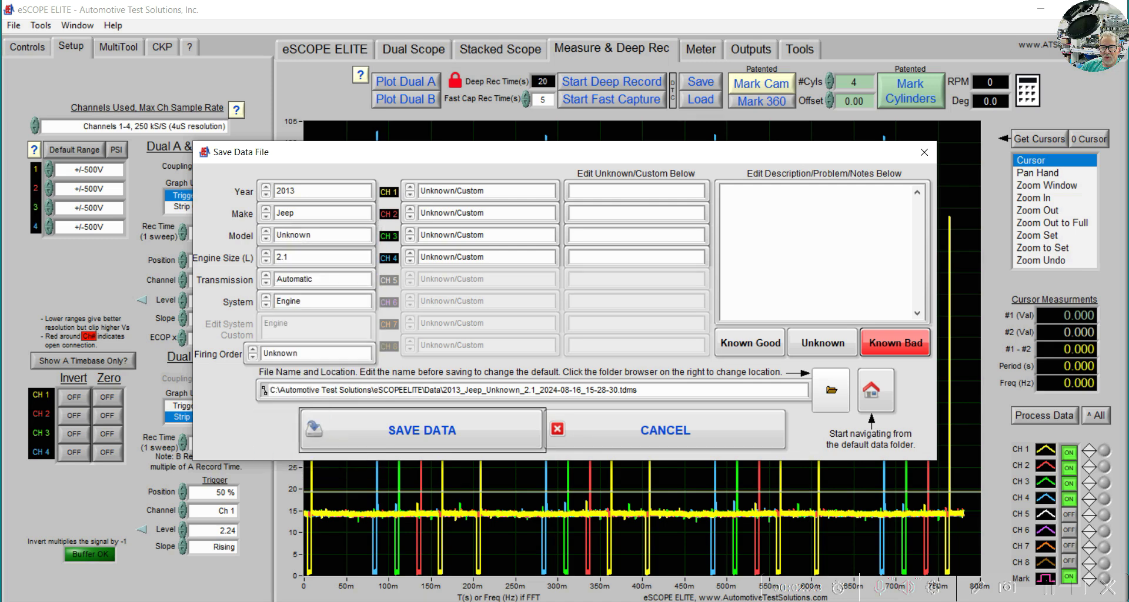
{"action": "left_click", "coordinate": [323, 212]}
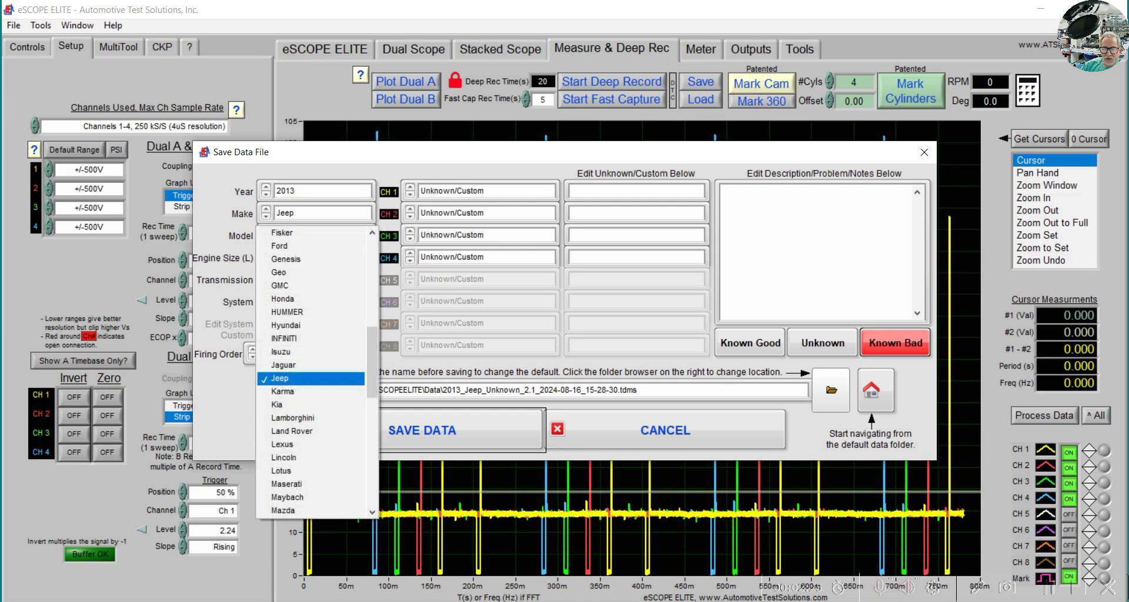
{"action": "key", "text": "Down"}
{"action": "key", "text": "Return"}
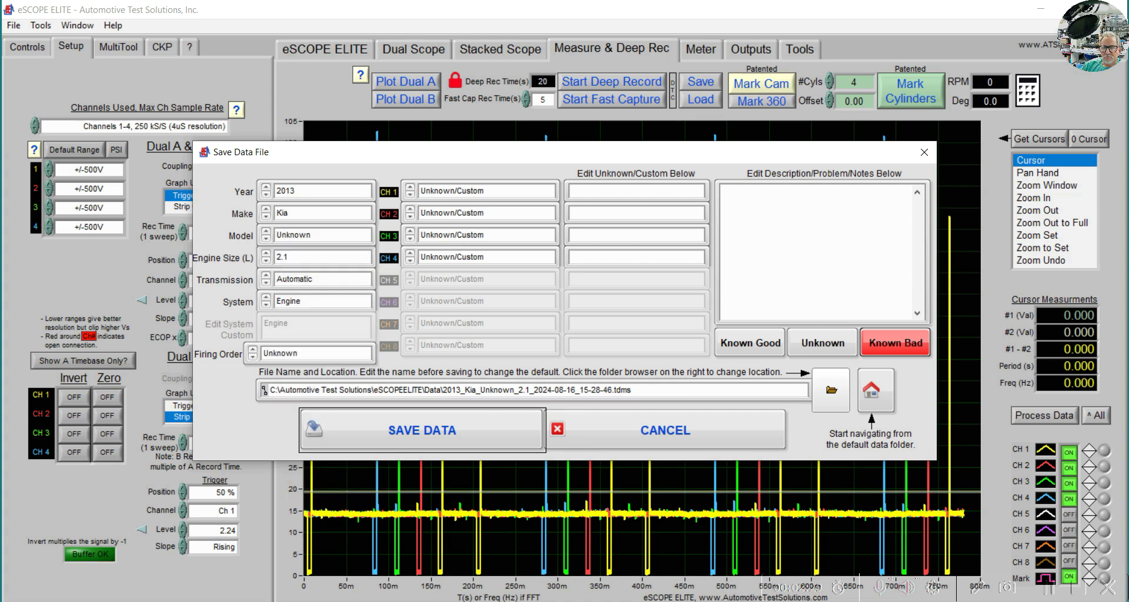
{"action": "left_click", "coordinate": [322, 234]}
{"action": "scroll", "coordinate": [312, 281], "scroll_direction": "down", "scroll_amount": 3}
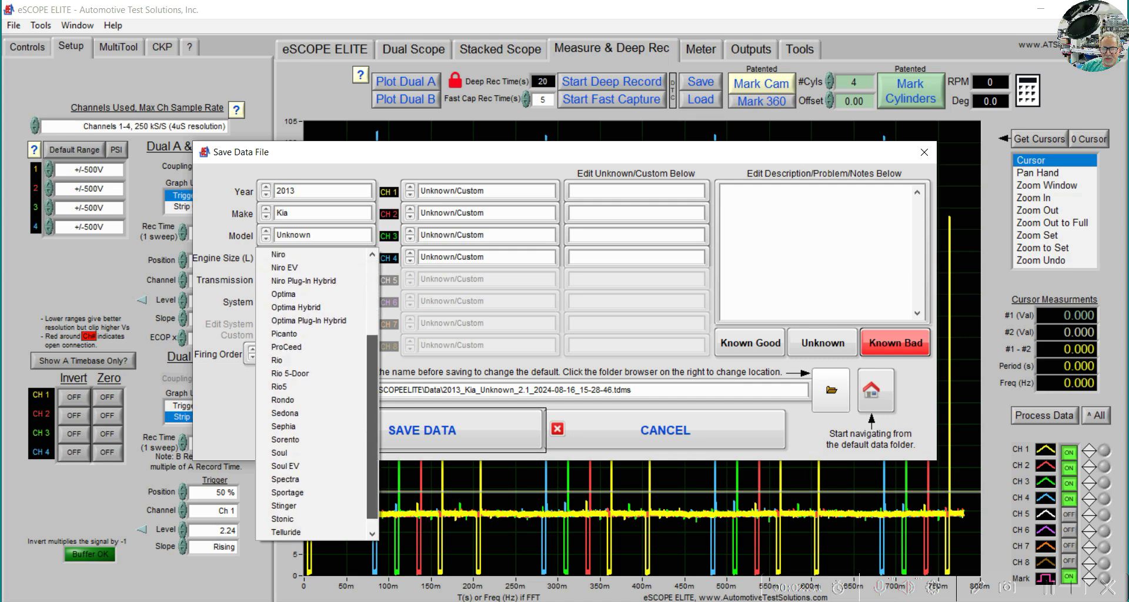
{"action": "scroll", "coordinate": [312, 395], "scroll_direction": "down", "scroll_amount": 1}
{"action": "scroll", "coordinate": [312, 394], "scroll_direction": "up", "scroll_amount": 4}
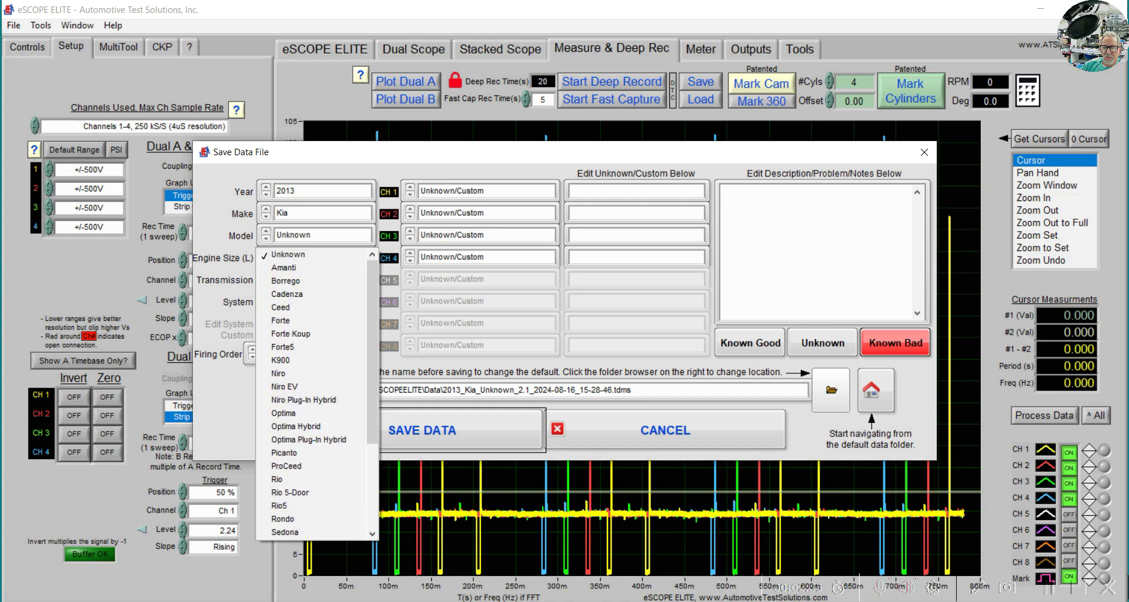
{"action": "left_click", "coordinate": [322, 213]}
{"action": "left_click", "coordinate": [322, 213]}
{"action": "key", "text": "Up"}
{"action": "key", "text": "Return"}
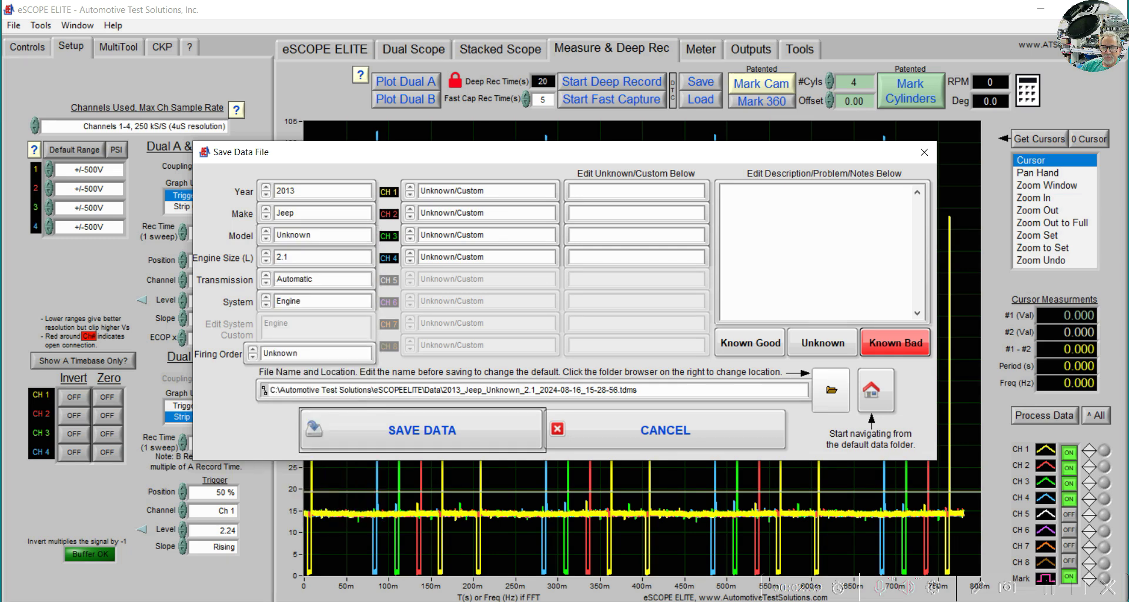
- Set the vehicle model to Patriot and the engine size to 2.0 L
{"action": "left_click", "coordinate": [323, 234]}
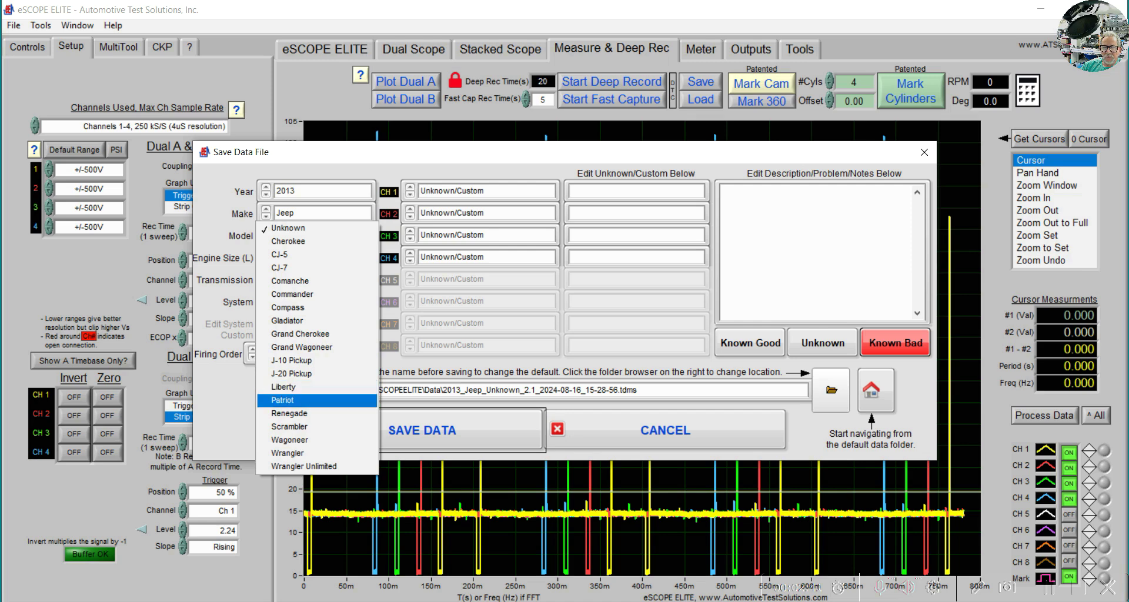
{"action": "key", "text": "Return"}
{"action": "left_click", "coordinate": [322, 257]}
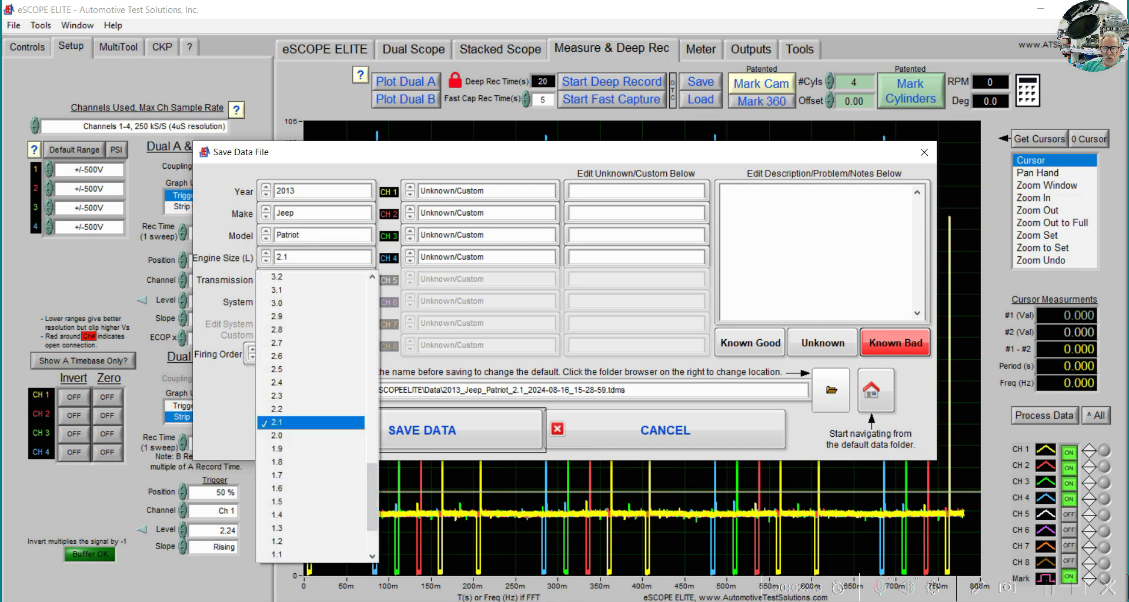
{"action": "left_click", "coordinate": [310, 435]}
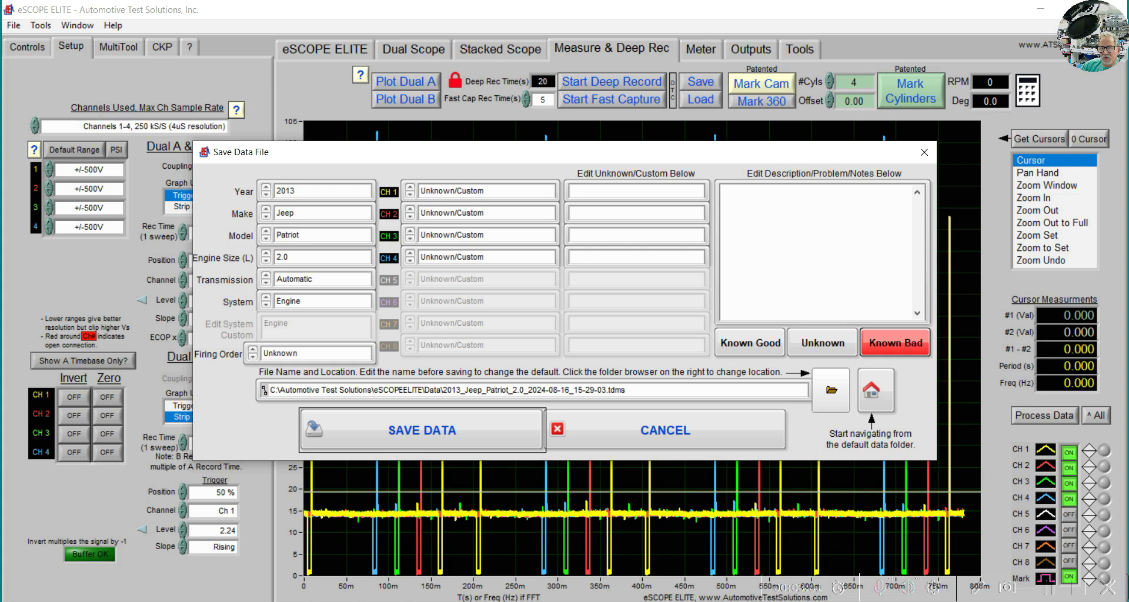
- Choose the Automatic transmission and set the firing order to 4 Cylinder, 1-3-4-2
{"action": "left_click", "coordinate": [318, 280]}
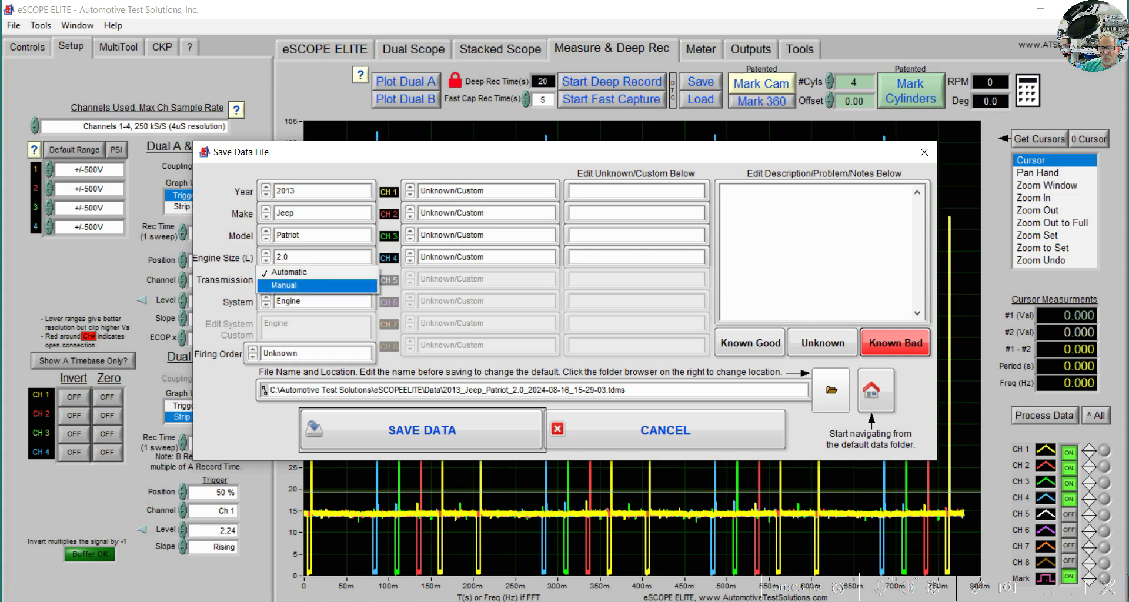
{"action": "left_click", "coordinate": [317, 272]}
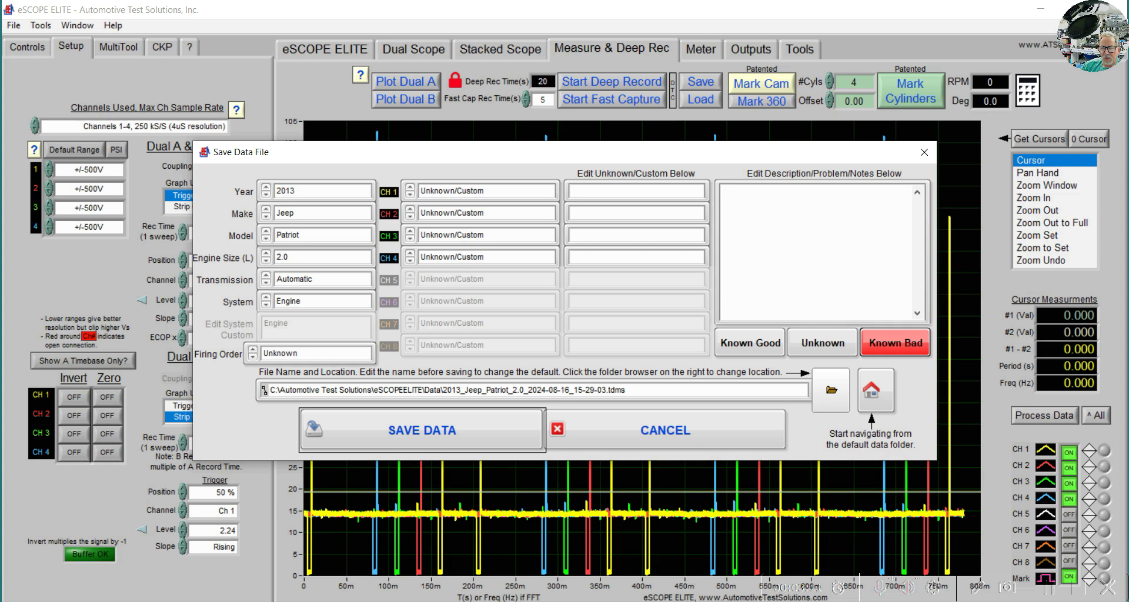
{"action": "left_click", "coordinate": [316, 353]}
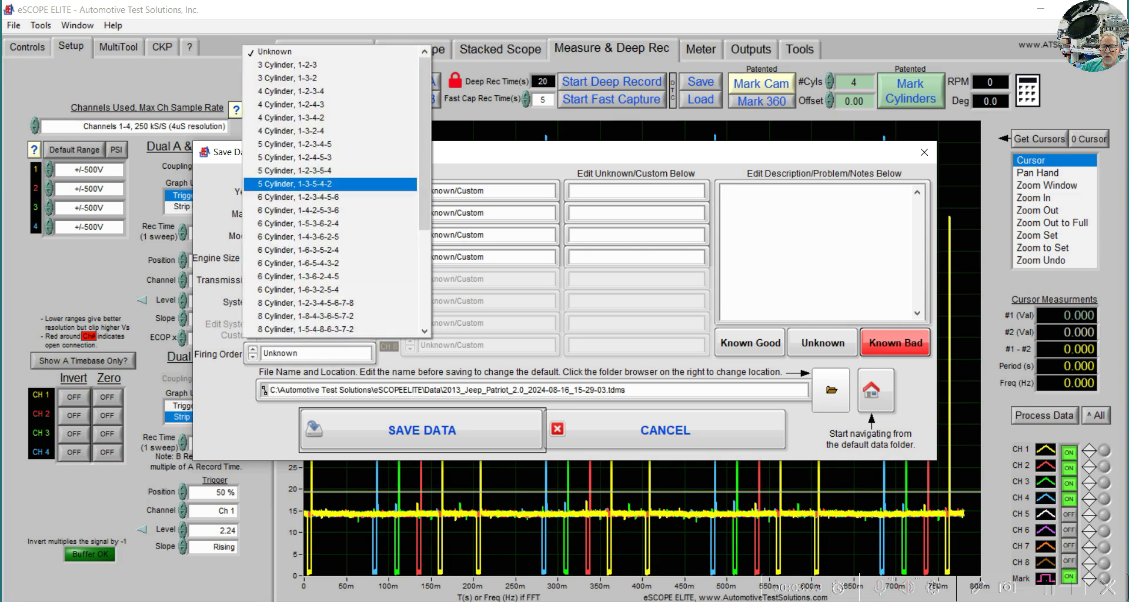
{"action": "key", "text": "Down"}
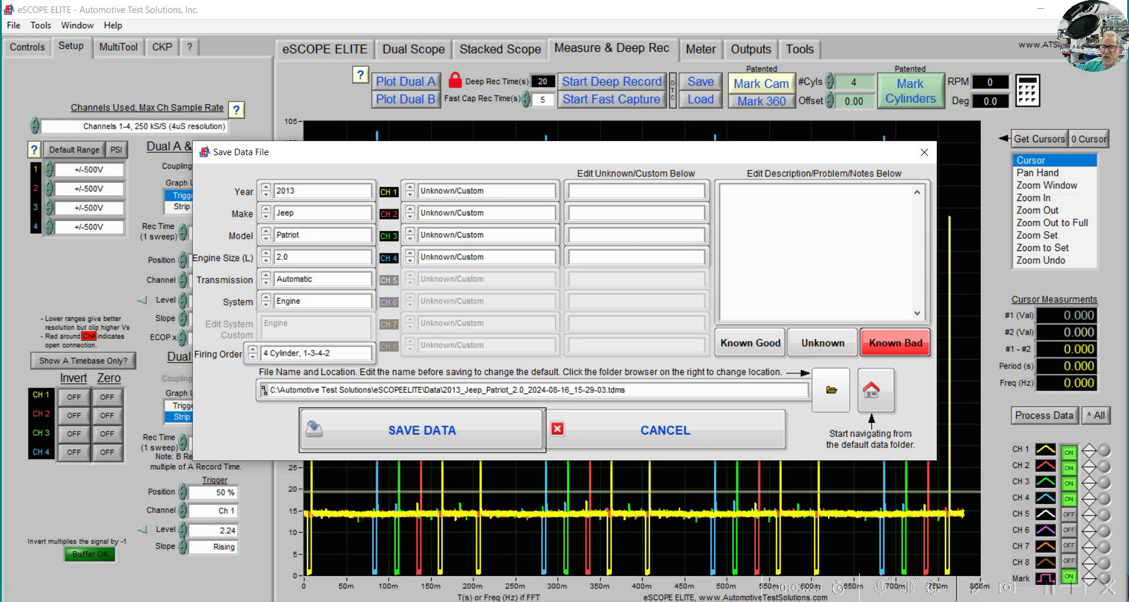
- Examine the predefined Engine signal names offered for CH 1
{"action": "left_click", "coordinate": [486, 191]}
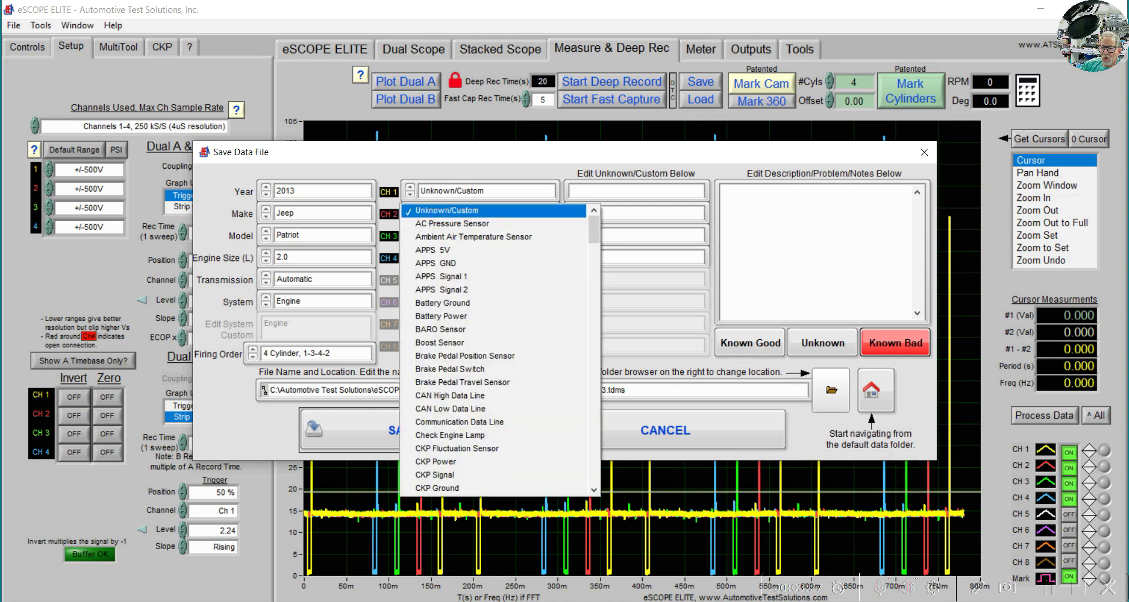
{"action": "scroll", "coordinate": [497, 347], "scroll_direction": "down", "scroll_amount": 12}
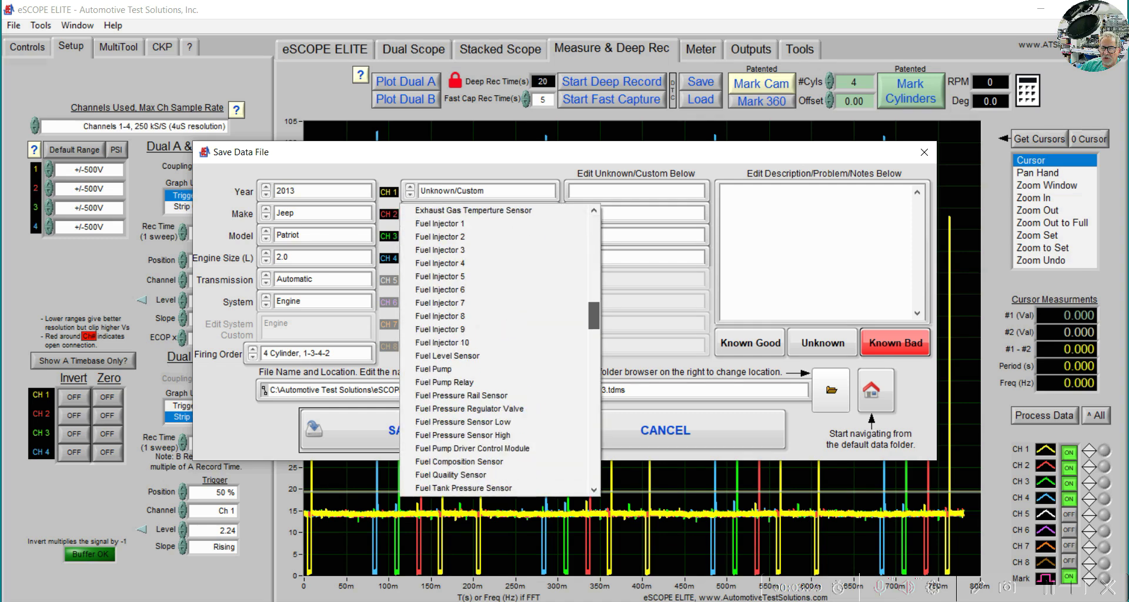
{"action": "scroll", "coordinate": [497, 347], "scroll_direction": "down", "scroll_amount": 6}
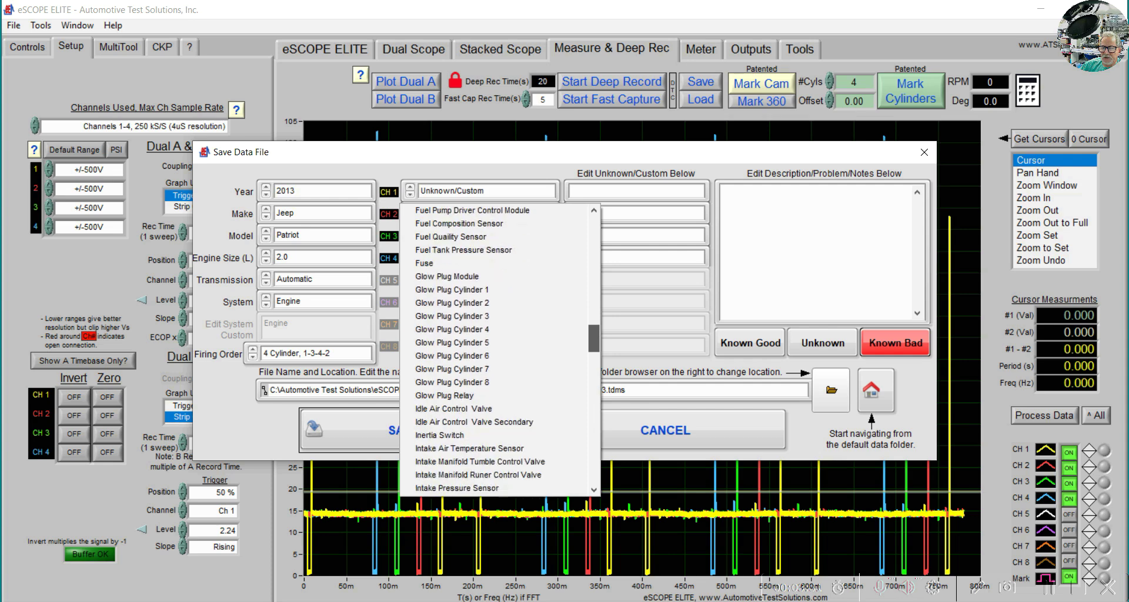
{"action": "scroll", "coordinate": [497, 347], "scroll_direction": "down", "scroll_amount": 2}
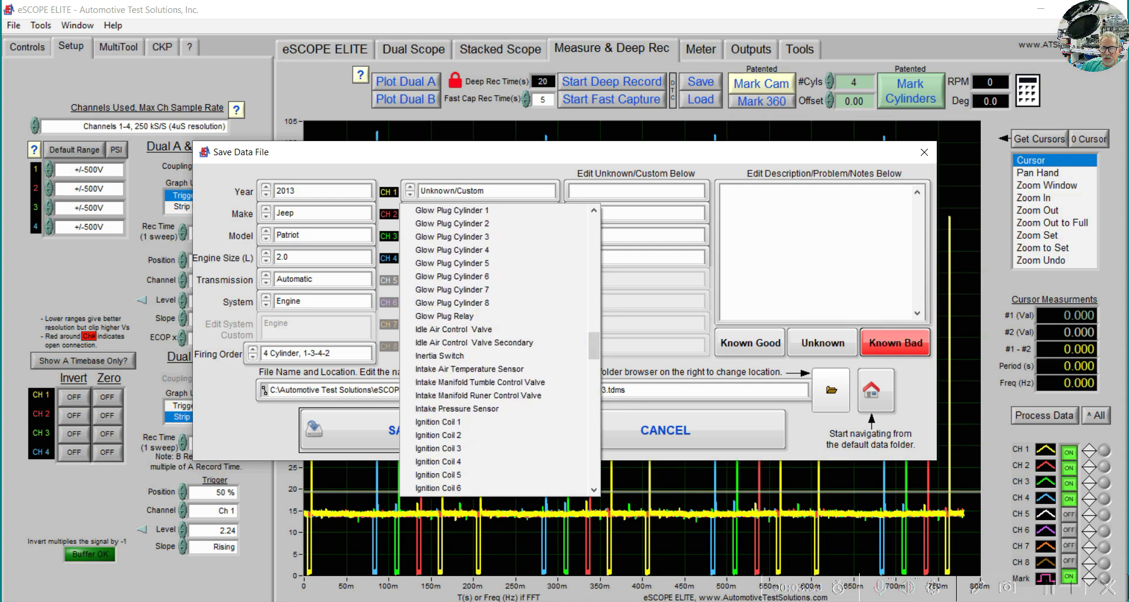
{"action": "key", "text": "Escape"}
- Examine the CH 1 signal names for the Body Control Module system and switch the system back to Engine
{"action": "left_click", "coordinate": [322, 301]}
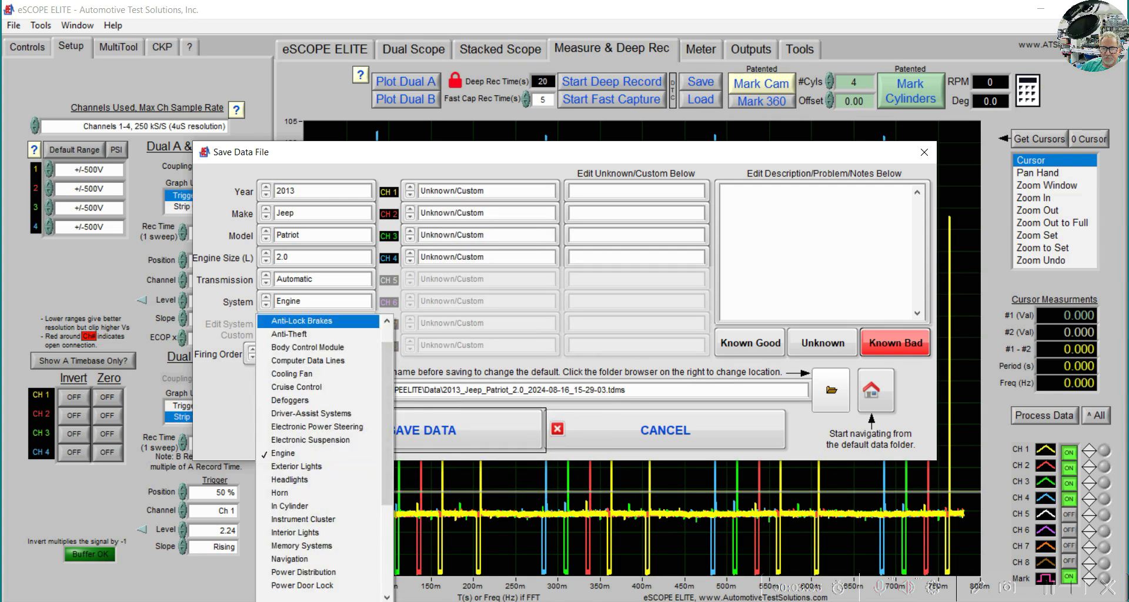
{"action": "left_click", "coordinate": [307, 347]}
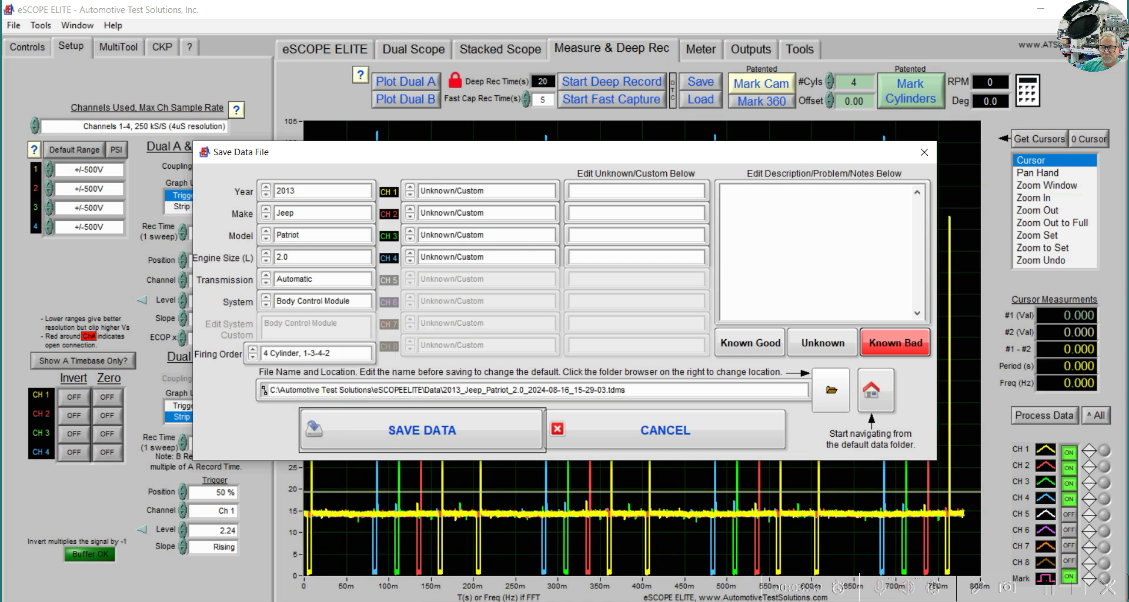
{"action": "left_click", "coordinate": [486, 191]}
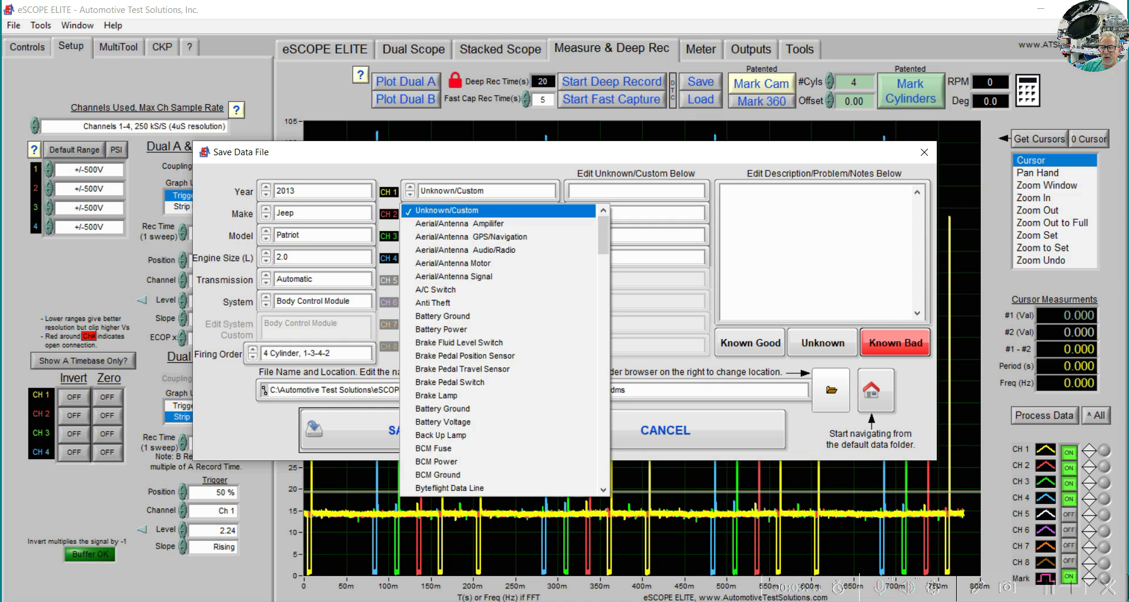
{"action": "scroll", "coordinate": [505, 349], "scroll_direction": "down", "scroll_amount": 8}
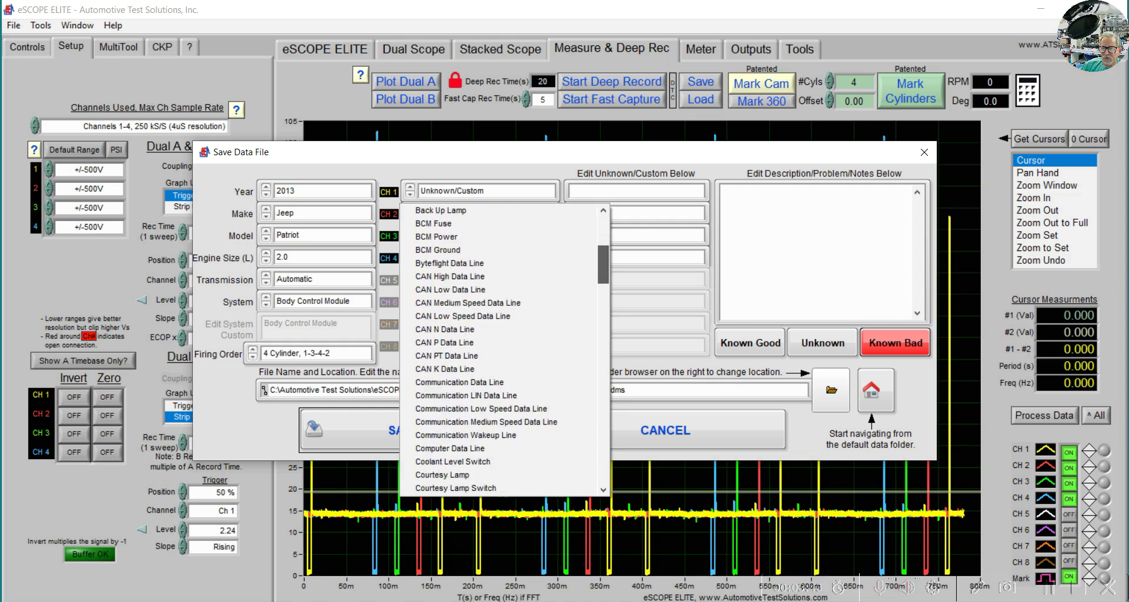
{"action": "scroll", "coordinate": [506, 349], "scroll_direction": "down", "scroll_amount": 9}
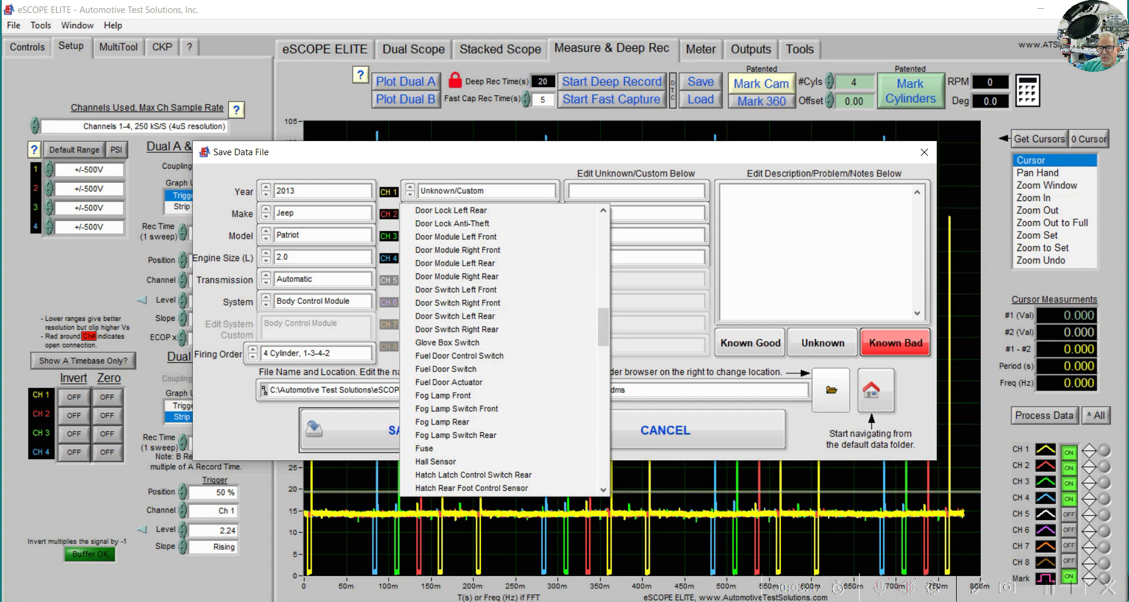
{"action": "key", "text": "Escape"}
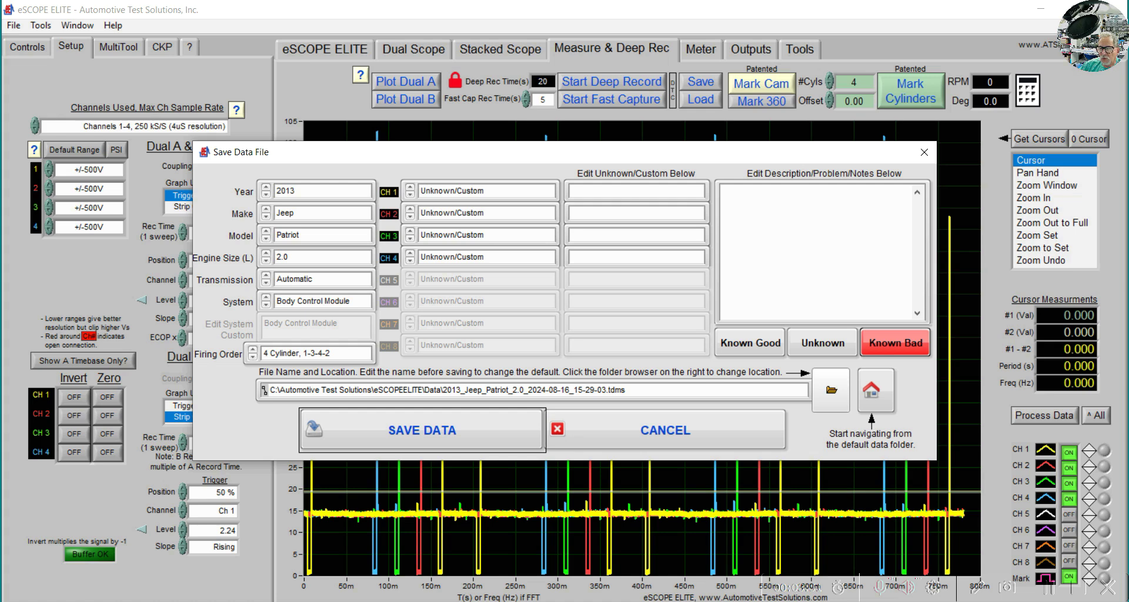
{"action": "left_click", "coordinate": [323, 301]}
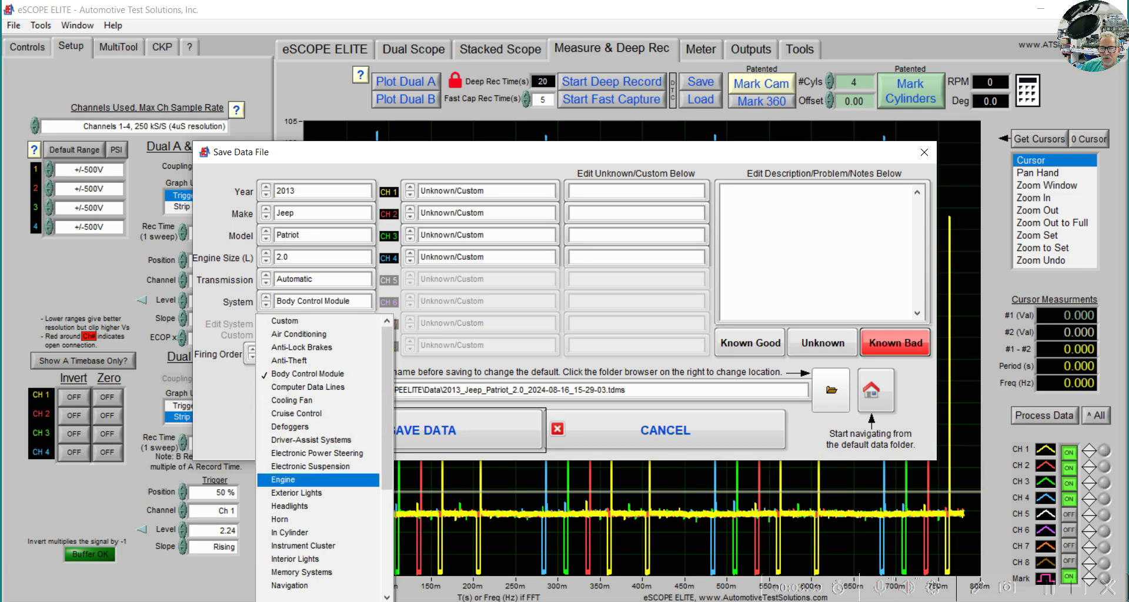
{"action": "left_click", "coordinate": [317, 480]}
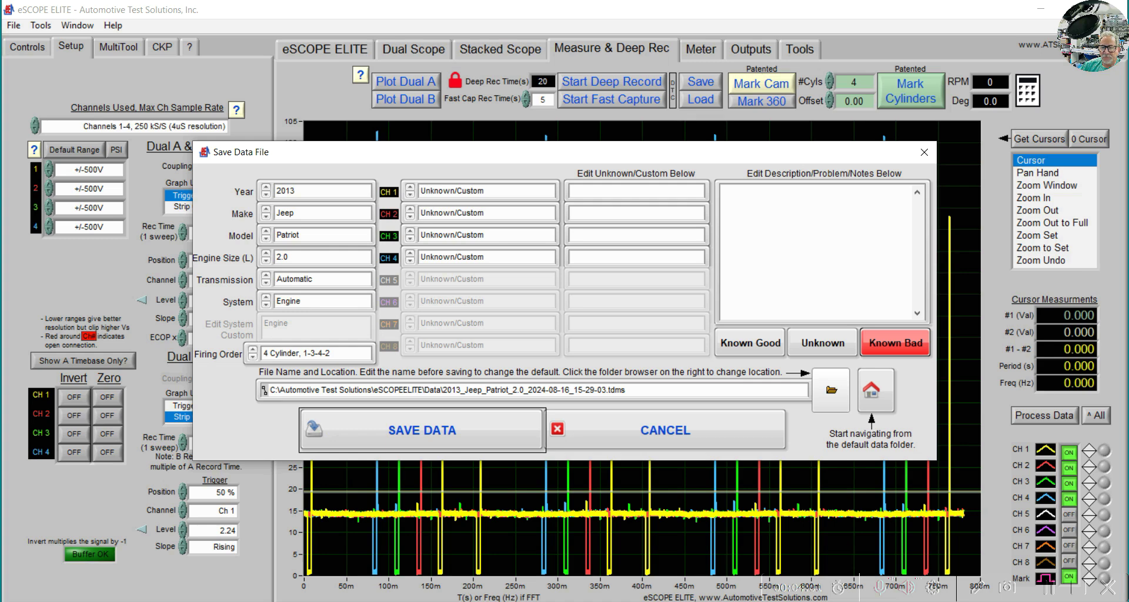
- Assign the predefined name Fuel Injector 1 to CH 1
{"action": "left_click", "coordinate": [486, 191]}
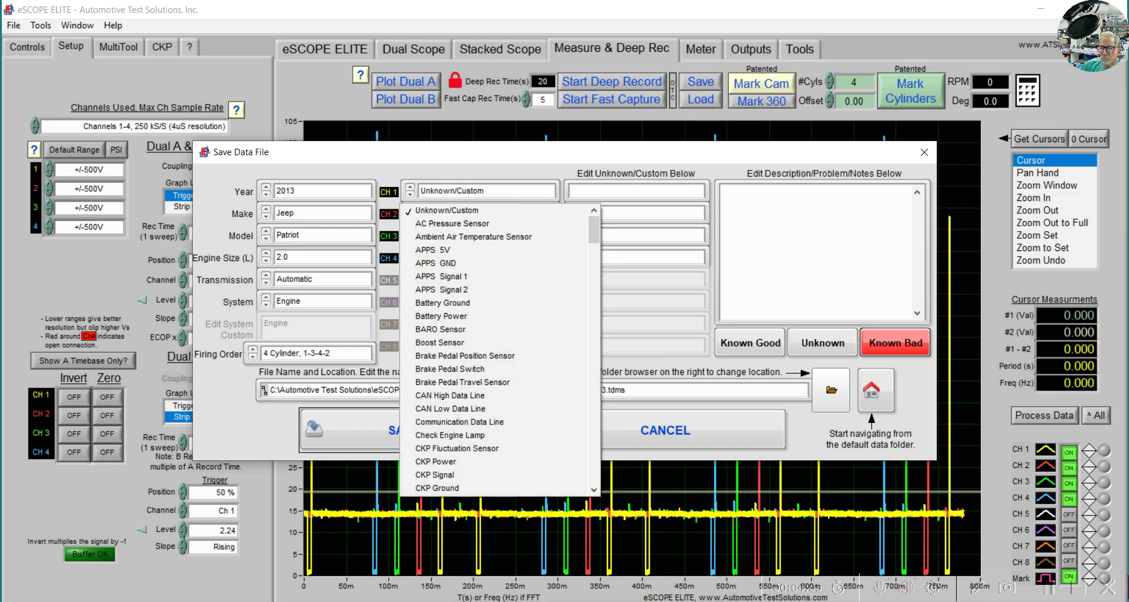
{"action": "scroll", "coordinate": [497, 347], "scroll_direction": "down", "scroll_amount": 10}
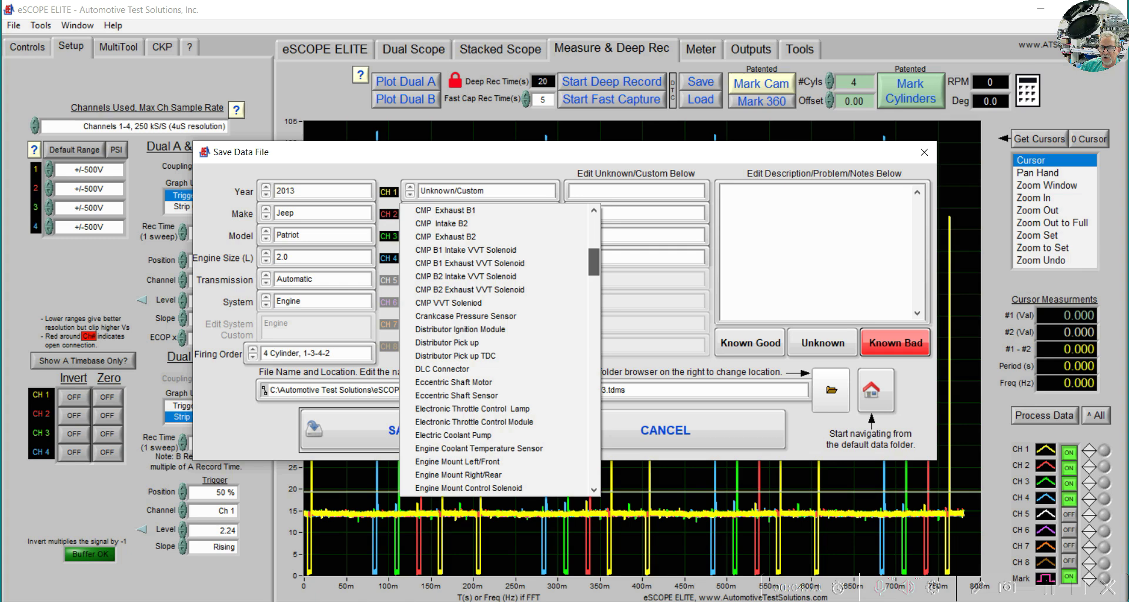
{"action": "scroll", "coordinate": [507, 350], "scroll_direction": "down", "scroll_amount": 12}
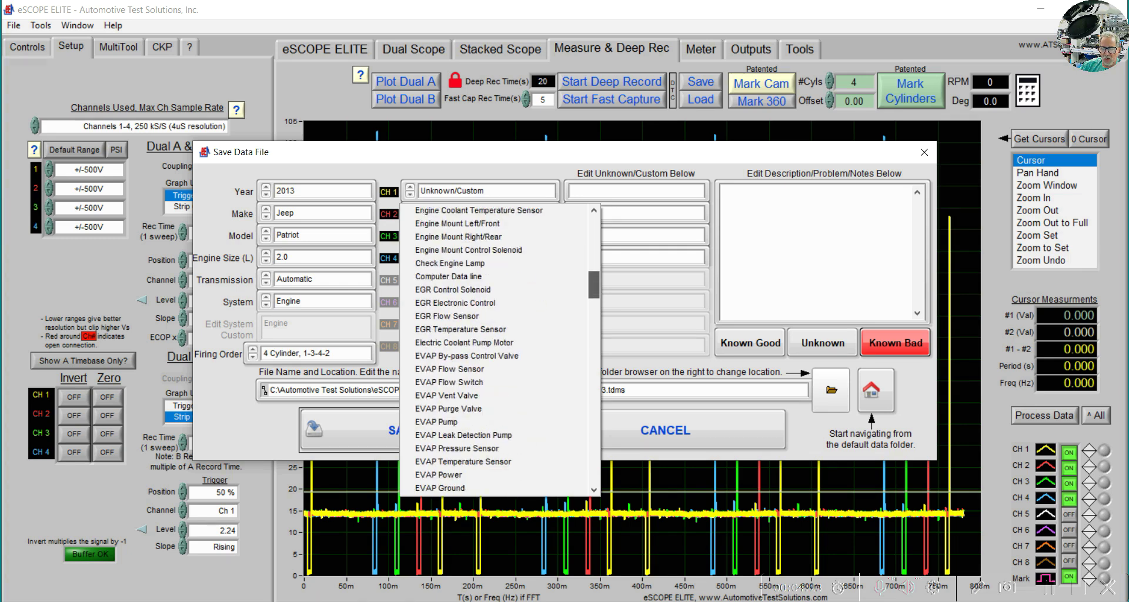
{"action": "left_click", "coordinate": [442, 395]}
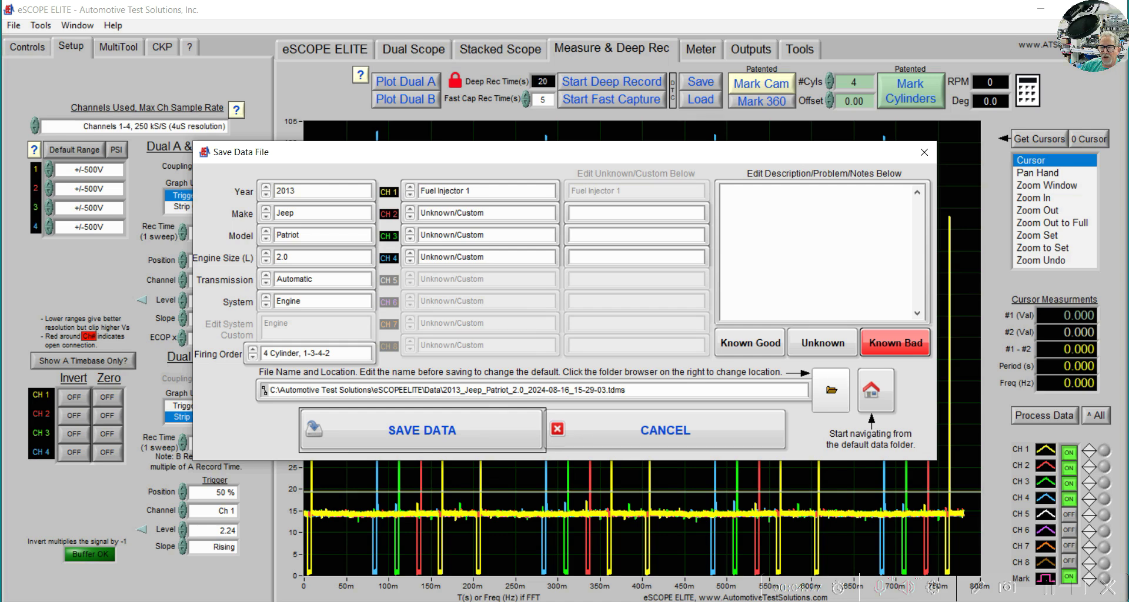
- Assign the predefined name Ignition Coil 1 to CH 2
{"action": "left_click", "coordinate": [487, 213]}
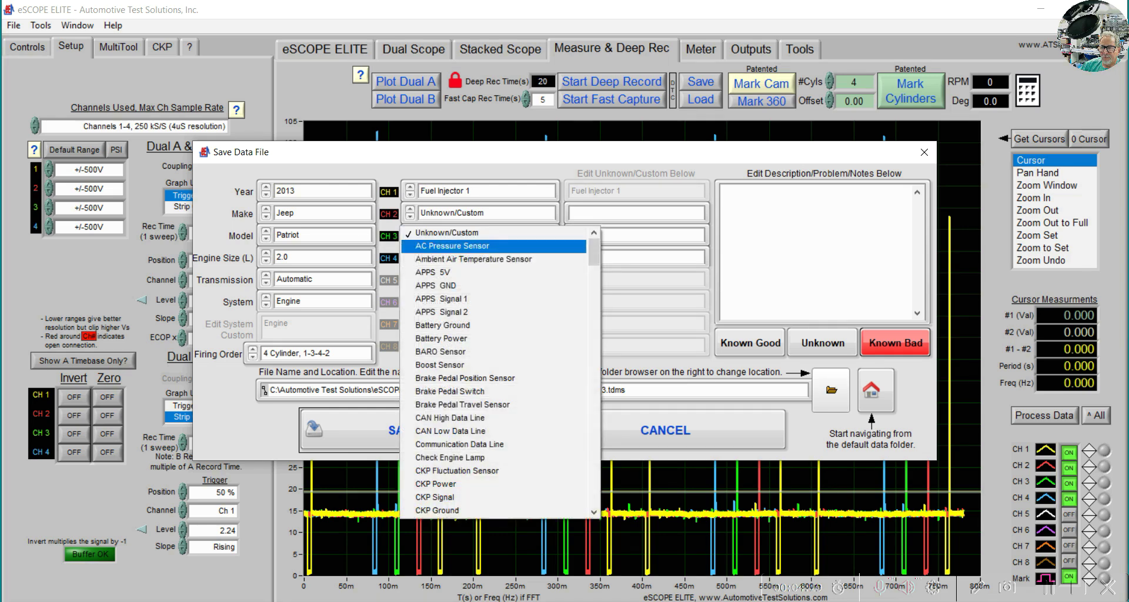
{"action": "left_click_drag", "start_coordinate": [593, 250], "coordinate": [594, 252]}
{"action": "scroll", "coordinate": [500, 370], "scroll_direction": "down", "scroll_amount": 20}
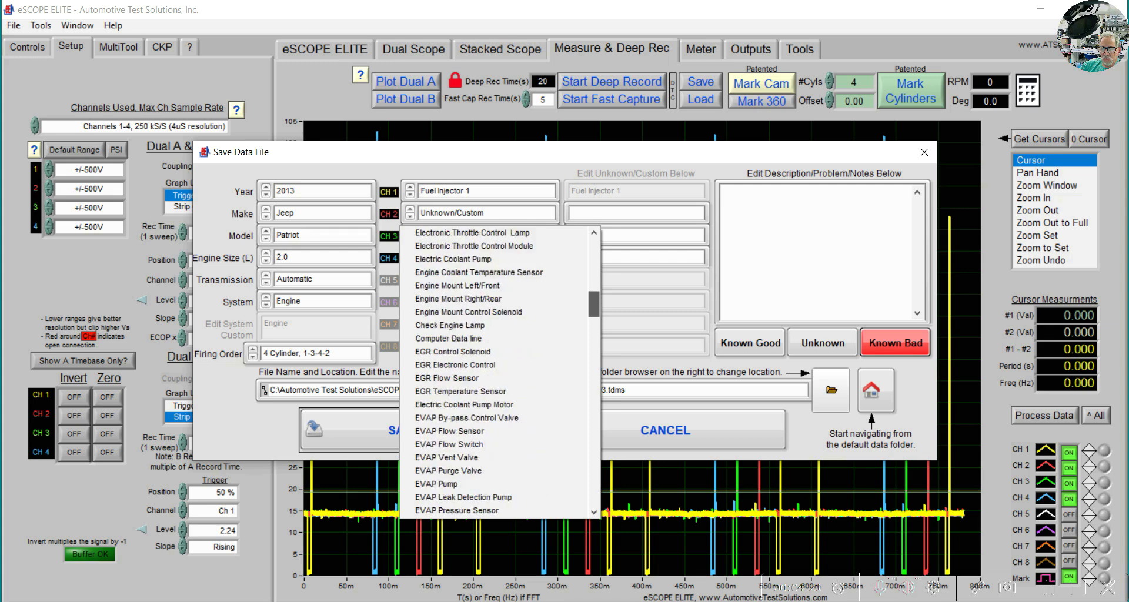
{"action": "scroll", "coordinate": [500, 388], "scroll_direction": "down", "scroll_amount": 19}
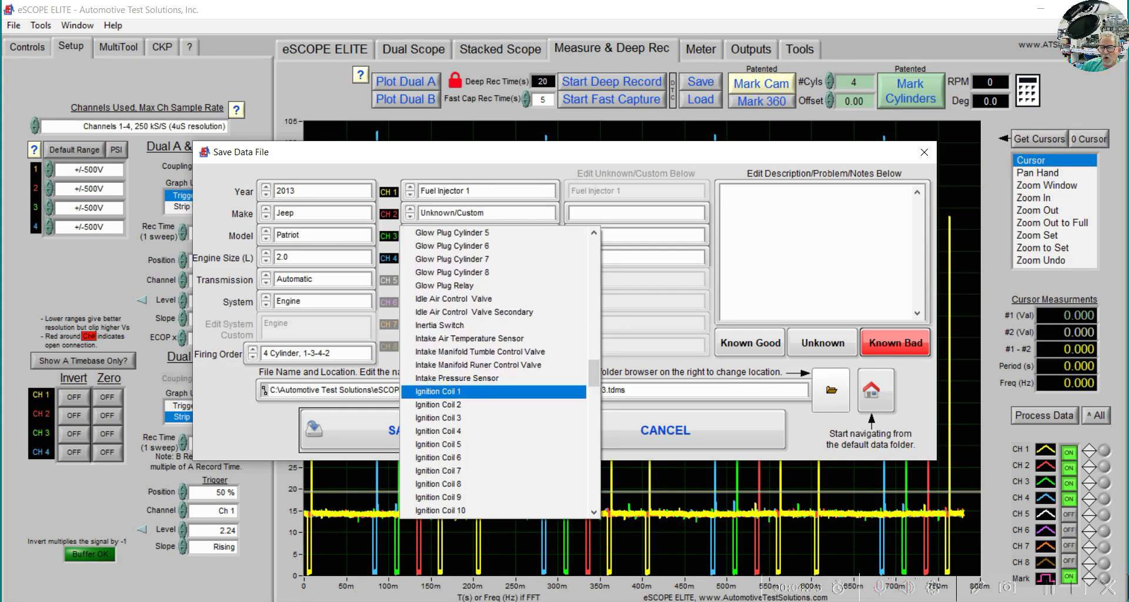
{"action": "left_click", "coordinate": [439, 391]}
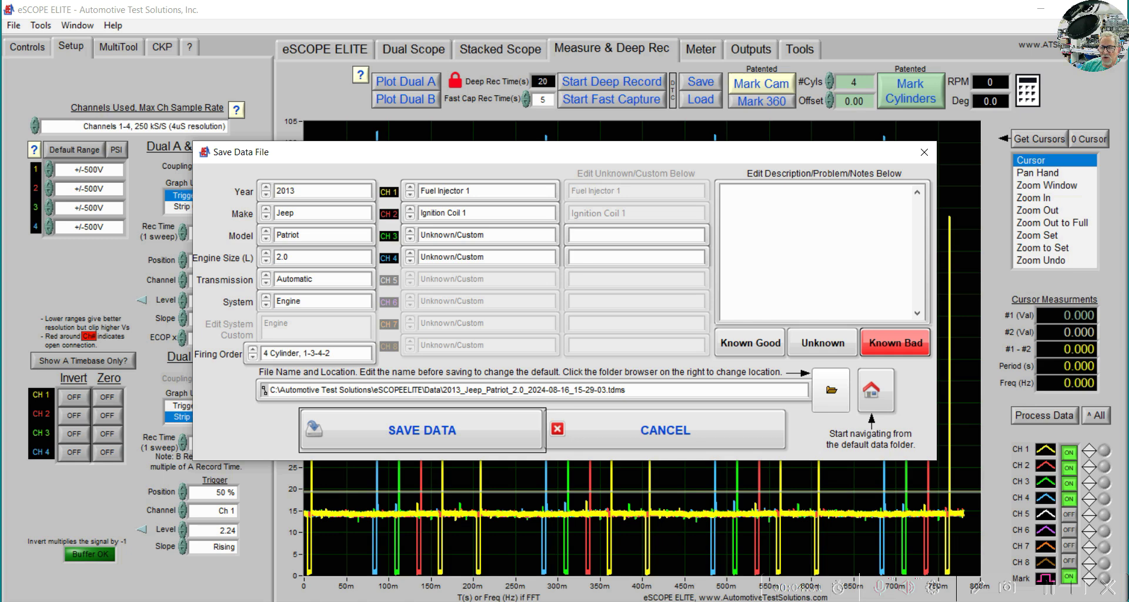
- Enter TCM Power Pin 16 at PCM Yellow/Black as the custom name for CH 3 and review the whole entry
{"action": "left_click", "coordinate": [572, 235]}
{"action": "type", "text": "Yellow/Black"}
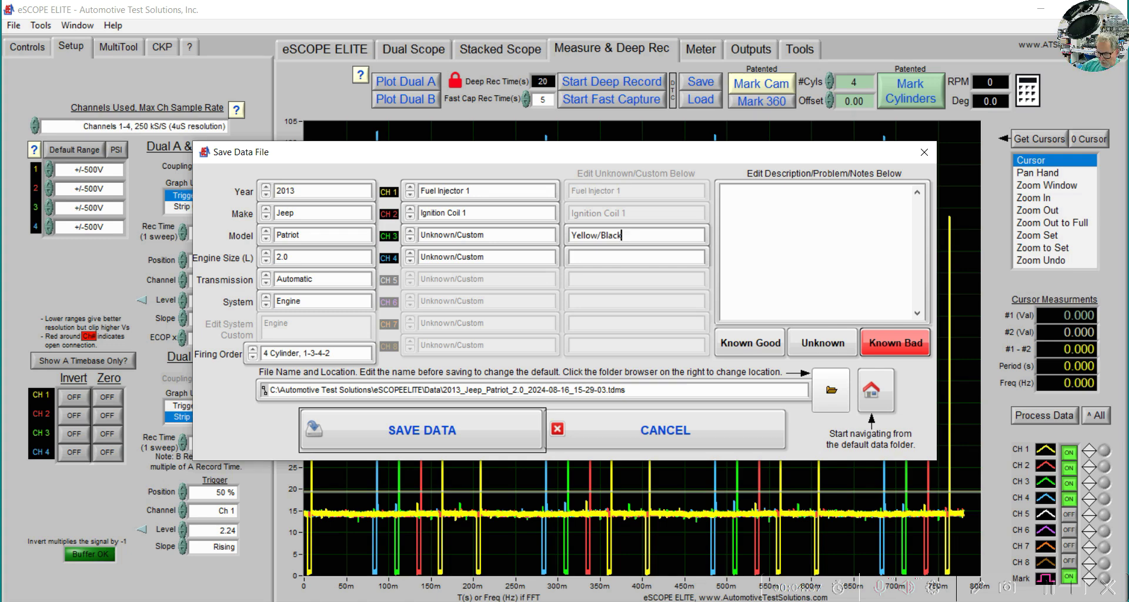
{"action": "key", "text": "ctrl+a"}
{"action": "type", "text": "TCM Power Pin 16 at PCM"}
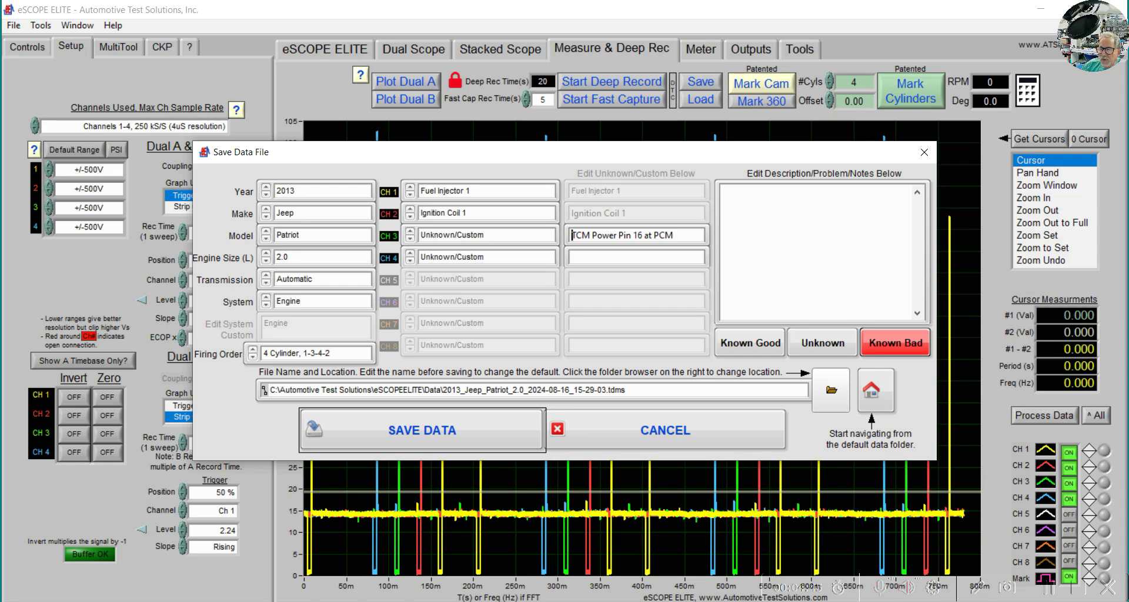
{"action": "key", "text": "Right"}
{"action": "key", "text": "Right"}
{"action": "key", "text": "Right"}
{"action": "key", "text": "Right"}
{"action": "key", "text": "Right"}
{"action": "key", "text": "Right"}
{"action": "key", "text": "Right"}
{"action": "key", "text": "Right"}
{"action": "key", "text": "Right"}
{"action": "key", "text": "Right"}
{"action": "key", "text": "Right"}
{"action": "key", "text": "Right"}
{"action": "key", "text": "Right"}
{"action": "key", "text": "Right"}
{"action": "key", "text": "Right"}
{"action": "key", "text": "Right"}
{"action": "key", "text": "Right"}
{"action": "key", "text": "Right"}
{"action": "key", "text": "Right"}
{"action": "key", "text": "Right"}
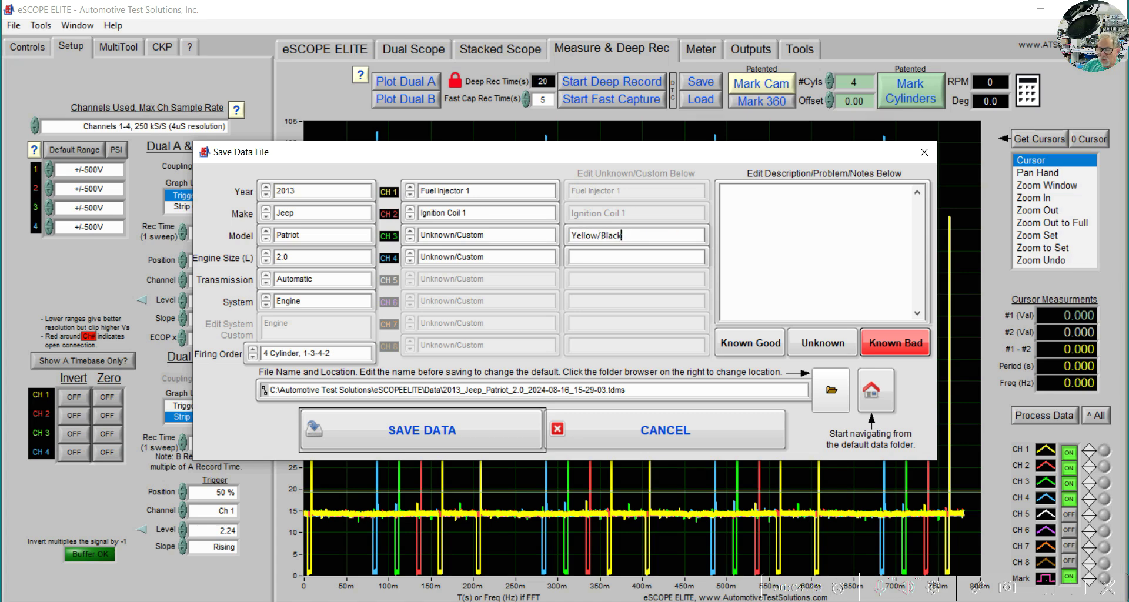
{"action": "key", "text": "ctrl+z"}
{"action": "key", "text": "Left"}
{"action": "key", "text": "Left"}
{"action": "key", "text": "Left"}
{"action": "key", "text": "Left"}
{"action": "key", "text": "Left"}
{"action": "key", "text": "Left"}
{"action": "key", "text": "Left"}
{"action": "key", "text": "Left"}
{"action": "key", "text": "Left"}
{"action": "key", "text": "Left"}
{"action": "key", "text": "Left"}
{"action": "key", "text": "Left"}
{"action": "key", "text": "Left"}
{"action": "key", "text": "Left"}
{"action": "key", "text": "Left"}
{"action": "key", "text": "Left"}
{"action": "key", "text": "Left"}
{"action": "key", "text": "Left"}
{"action": "key", "text": "Left"}
{"action": "key", "text": "Left"}
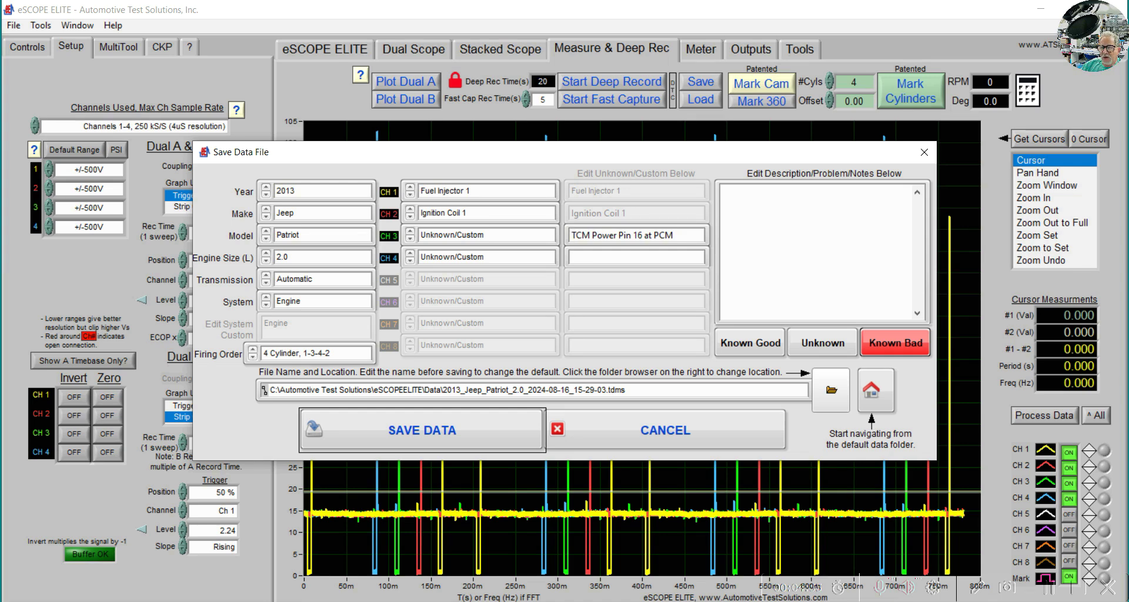
- Set the system to Interior Lights and assign the predefined name Door Left Rear Switch to CH 4
{"action": "left_click", "coordinate": [322, 301]}
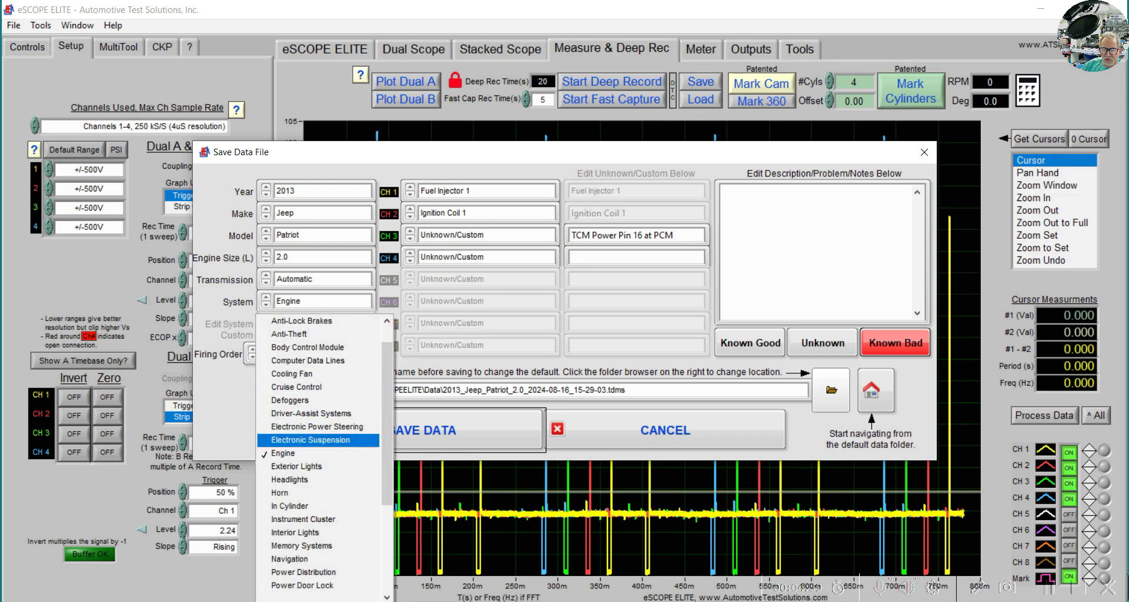
{"action": "left_click_drag", "start_coordinate": [387, 423], "coordinate": [386, 462]}
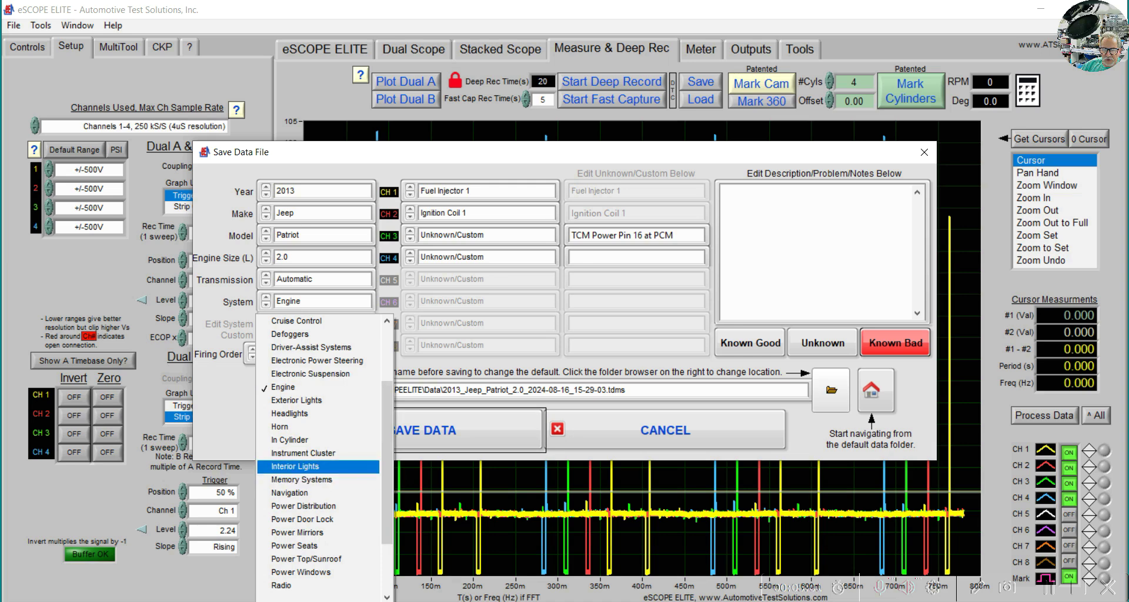
{"action": "left_click", "coordinate": [318, 466]}
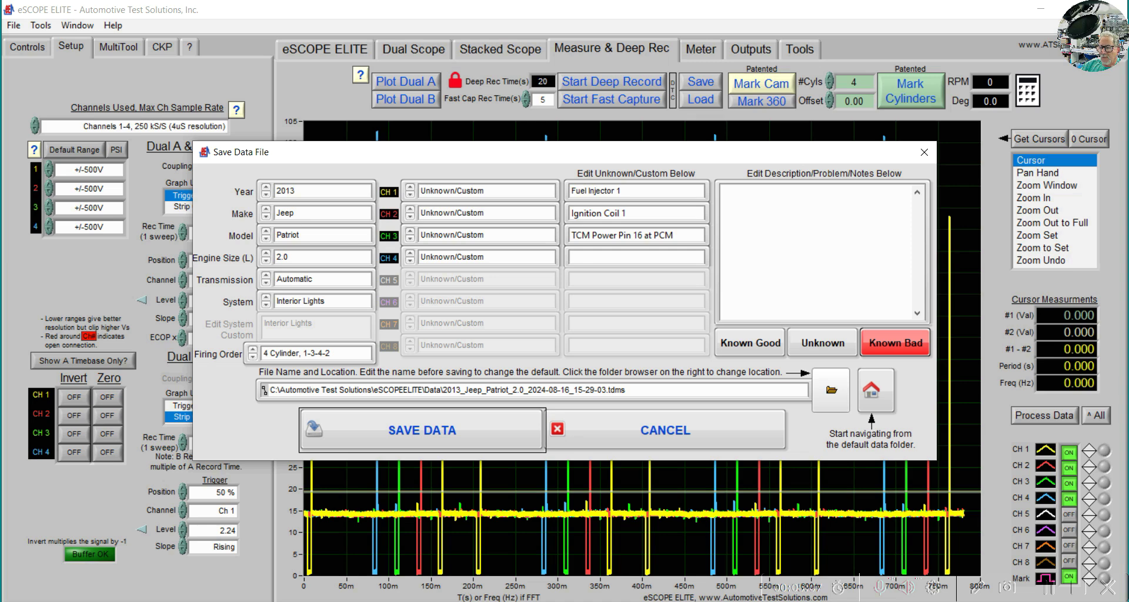
{"action": "left_click", "coordinate": [487, 257]}
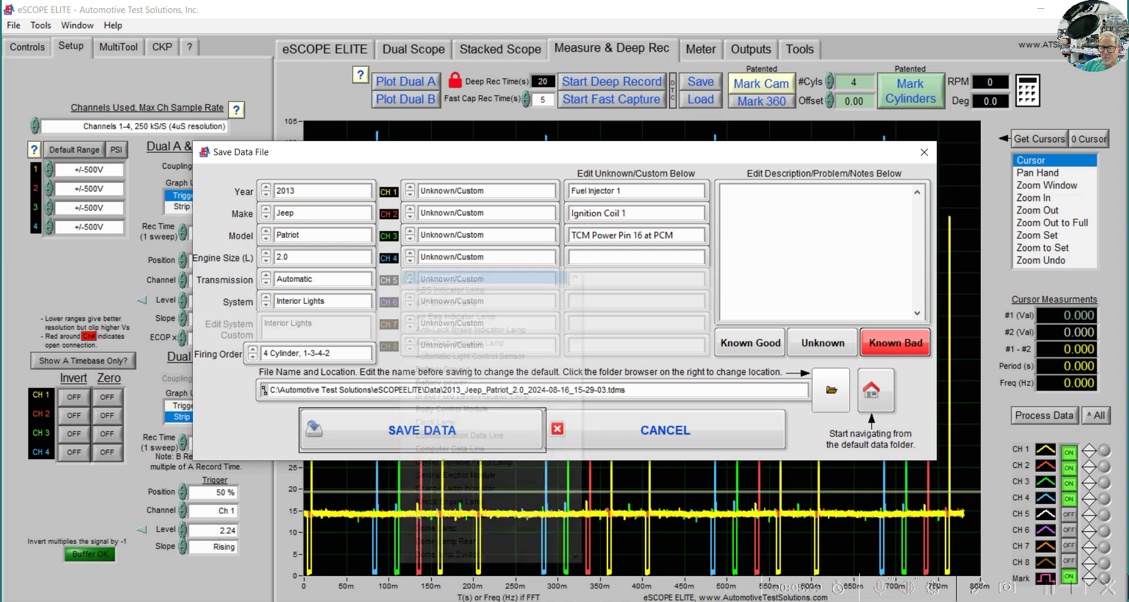
{"action": "left_click_drag", "start_coordinate": [575, 312], "coordinate": [575, 360]}
{"action": "scroll", "coordinate": [488, 412], "scroll_direction": "down", "scroll_amount": 3}
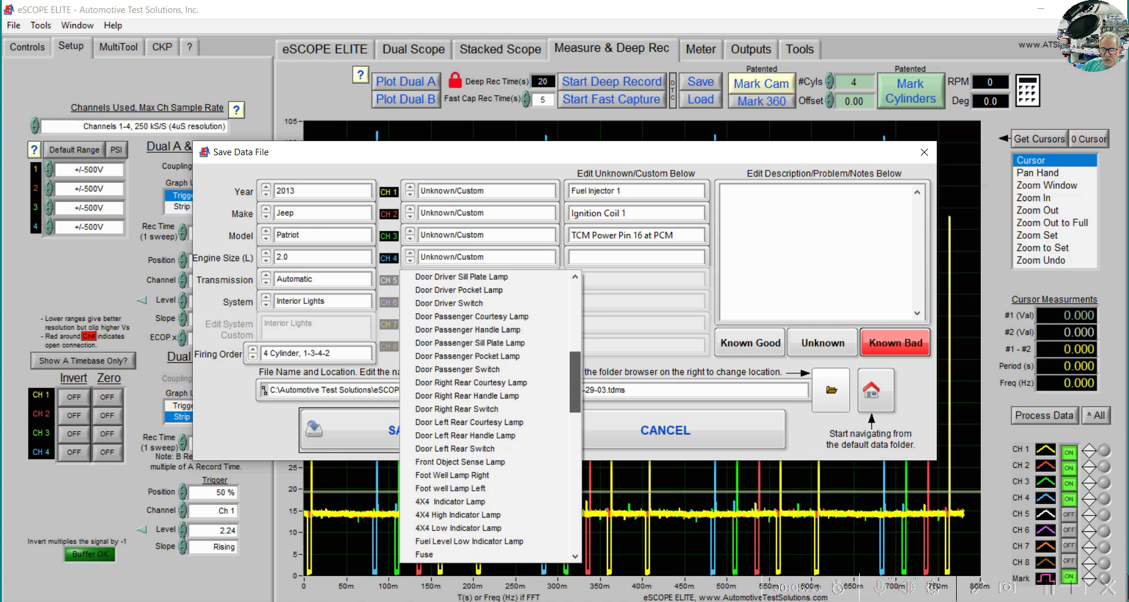
{"action": "left_click", "coordinate": [455, 449]}
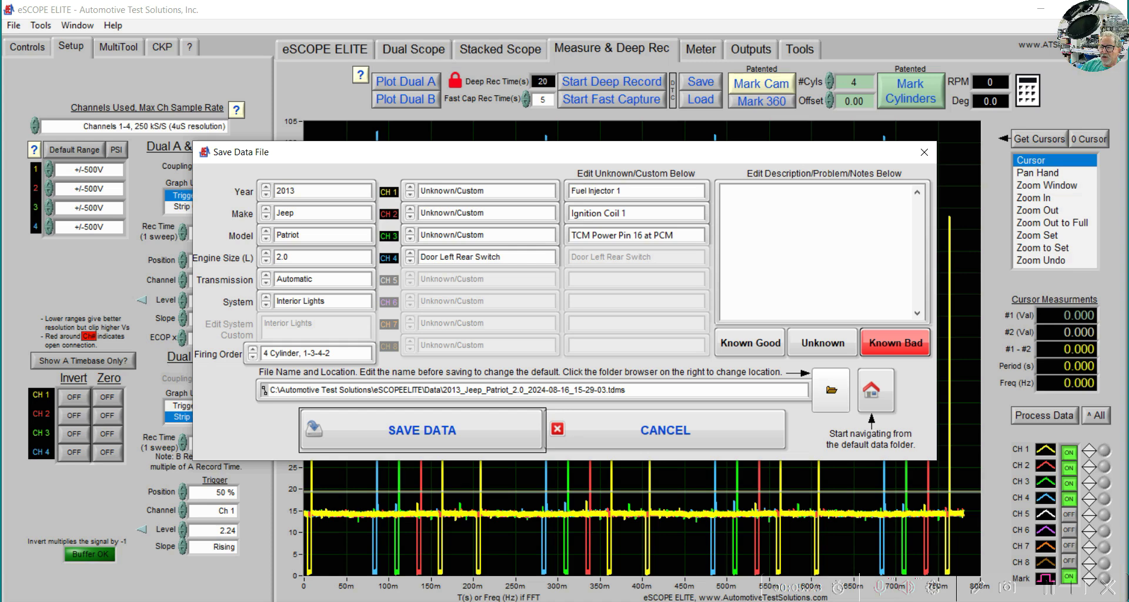
- Add the note "Misfire happens only when engine is cold" and save the data file with the Known Good rating
{"action": "left_click", "coordinate": [723, 192]}
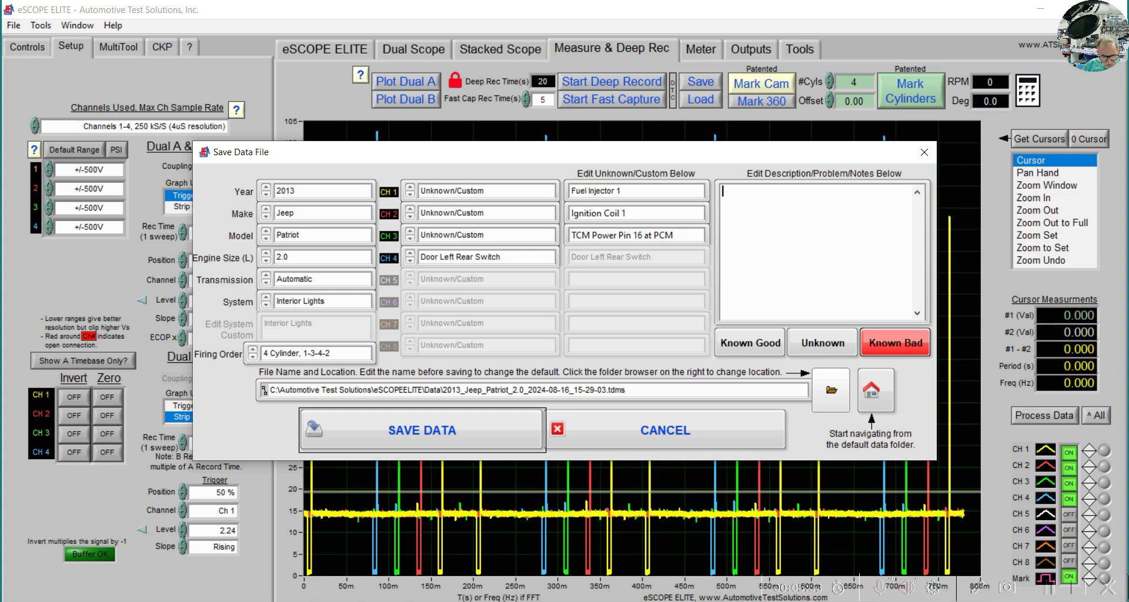
{"action": "type", "text": "Misfire happens only when engine is cold"}
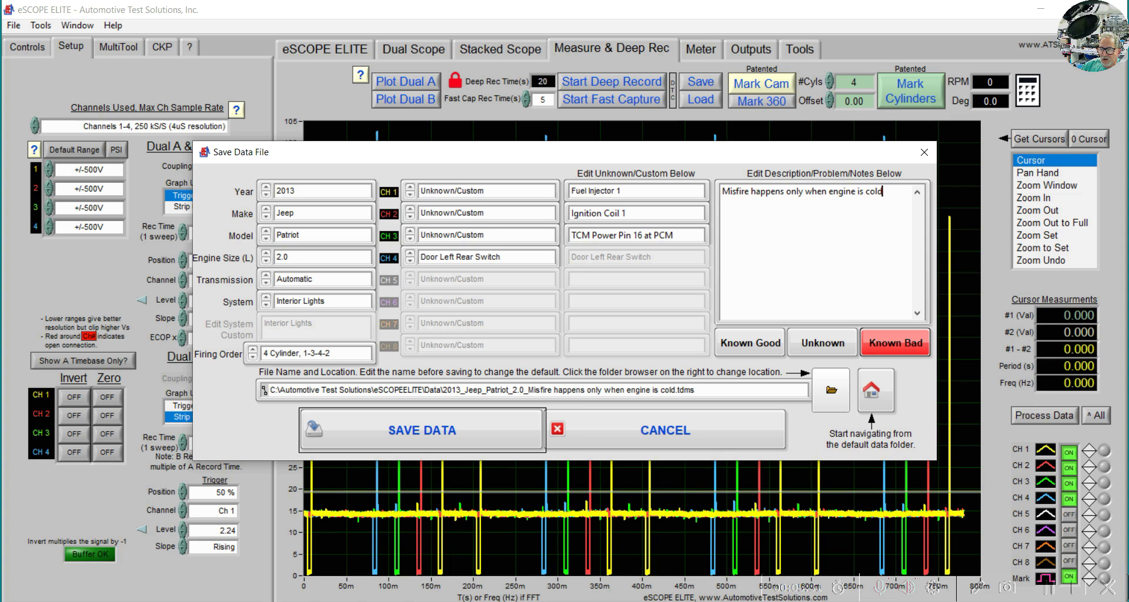
{"action": "left_click", "coordinate": [750, 342]}
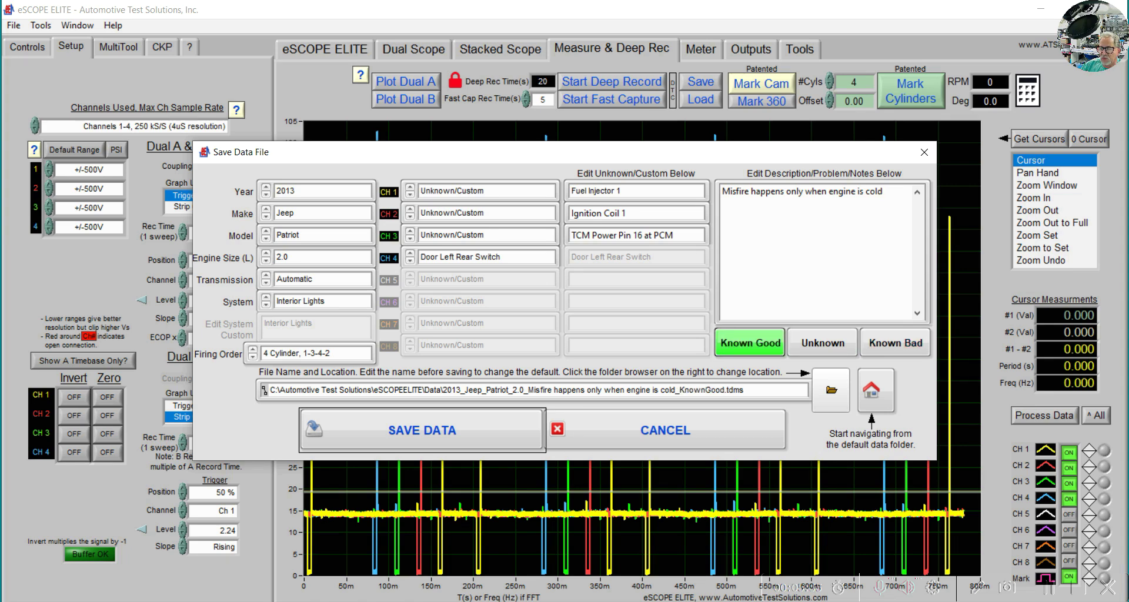
{"action": "key", "text": "Return"}
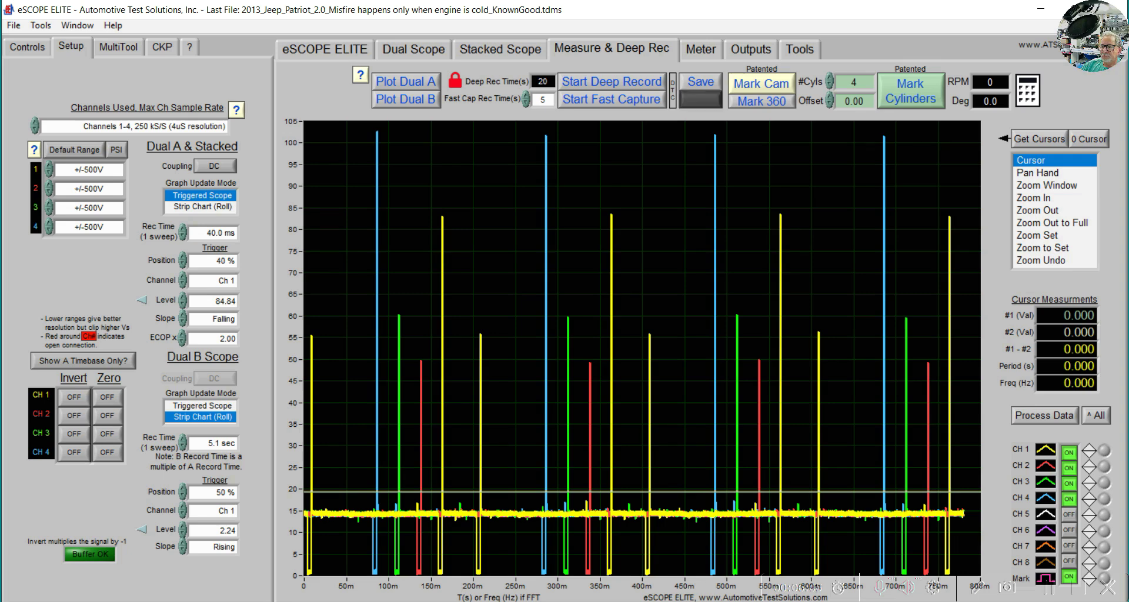
- Look through the full names and dates of the saved files in the eSCOPEELITE Data folder, and leave without loading one
{"action": "key", "text": "ctrl+o"}
{"action": "left_click", "coordinate": [856, 213]}
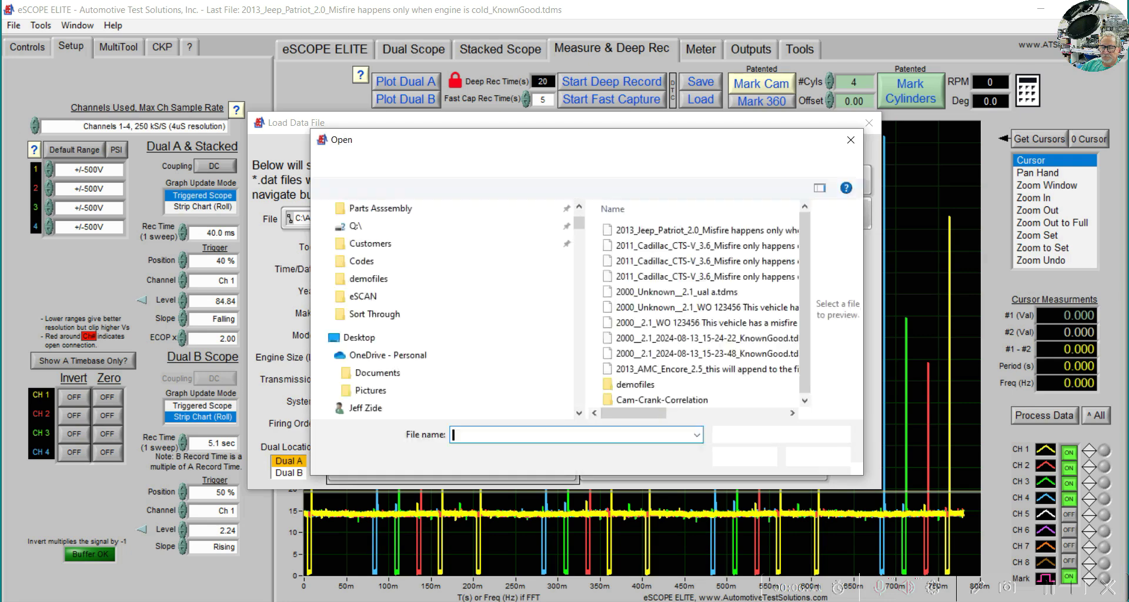
{"action": "left_click_drag", "start_coordinate": [633, 413], "coordinate": [650, 413]}
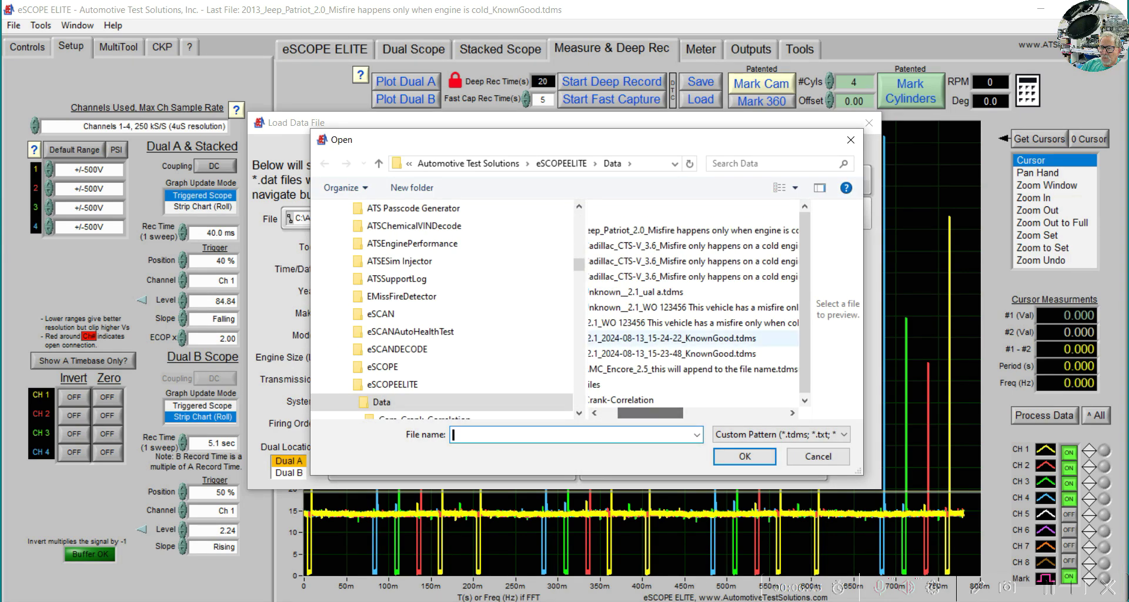
{"action": "left_click_drag", "start_coordinate": [650, 413], "coordinate": [684, 412]}
{"action": "left_click", "coordinate": [744, 456]}
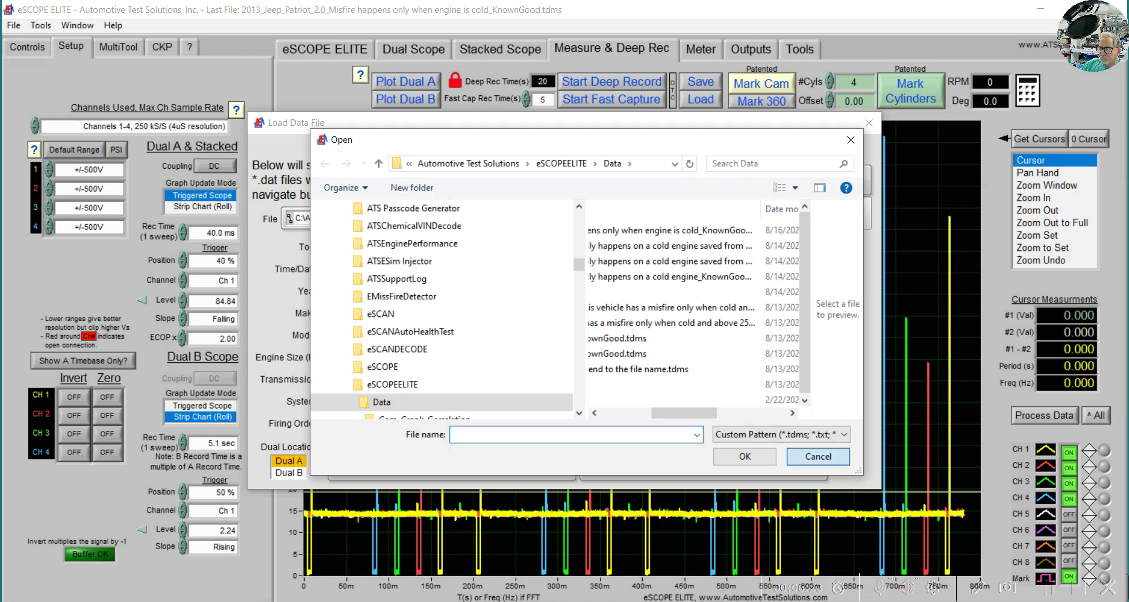
{"action": "left_click", "coordinate": [818, 456]}
{"action": "left_click", "coordinate": [452, 461]}
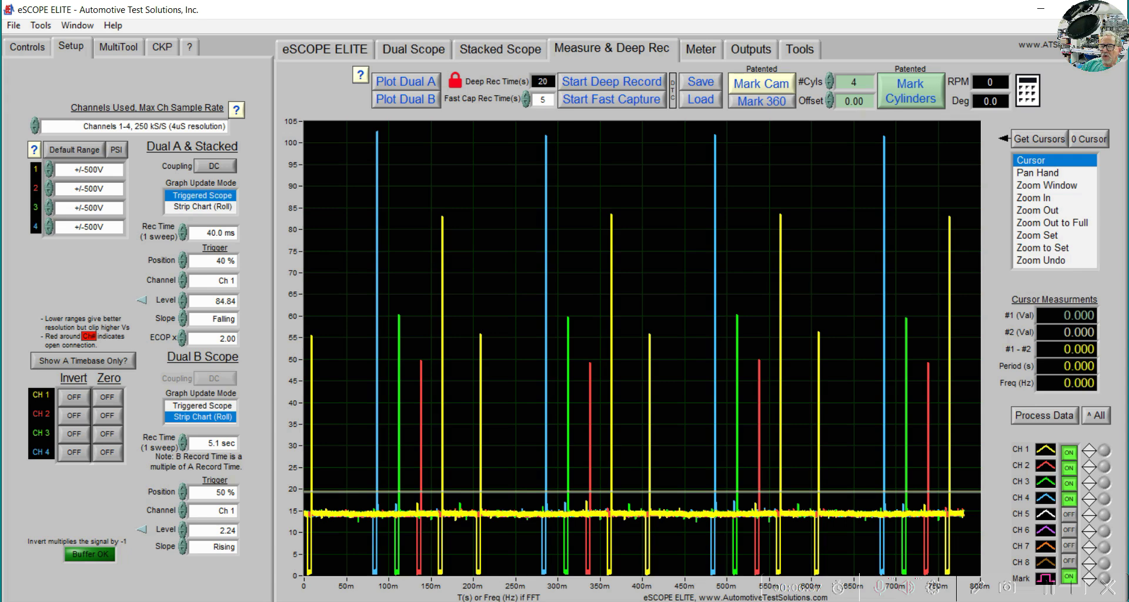
- Record a new fast capture and append "happens only at 30 mph" to the notes in its save data entry
{"action": "left_click", "coordinate": [612, 98]}
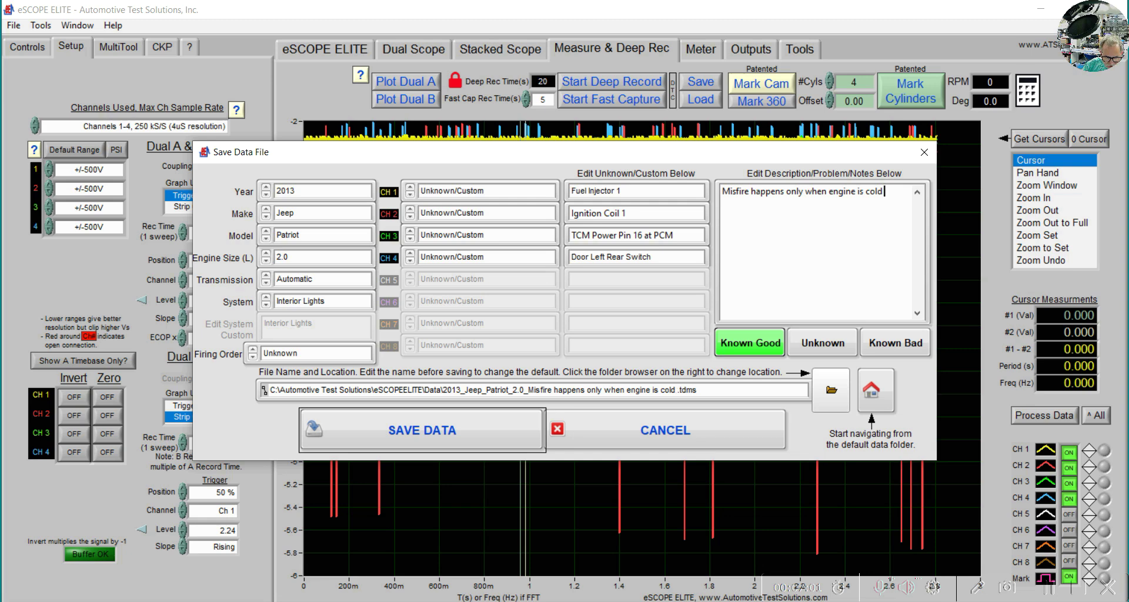
{"action": "type", "text": "happens"}
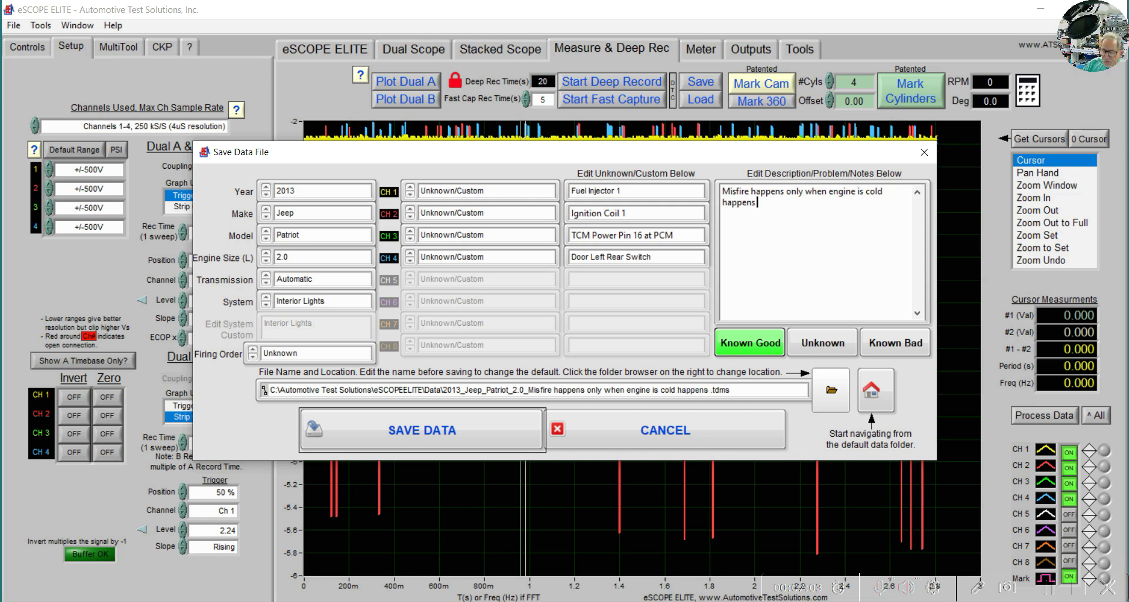
{"action": "type", "text": " only"}
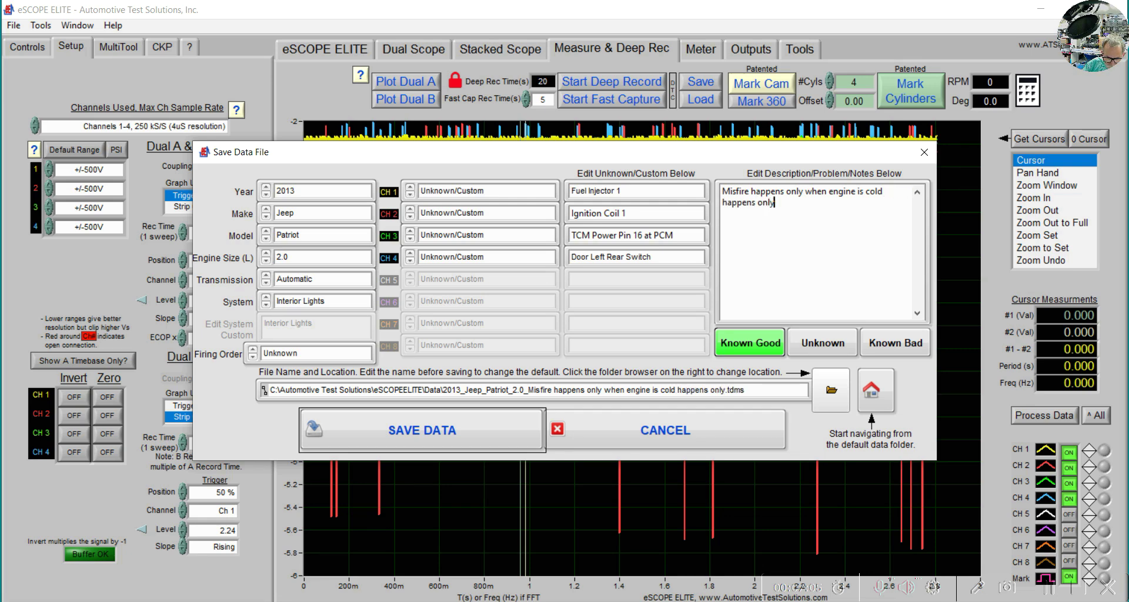
{"action": "type", "text": " at 30 m"}
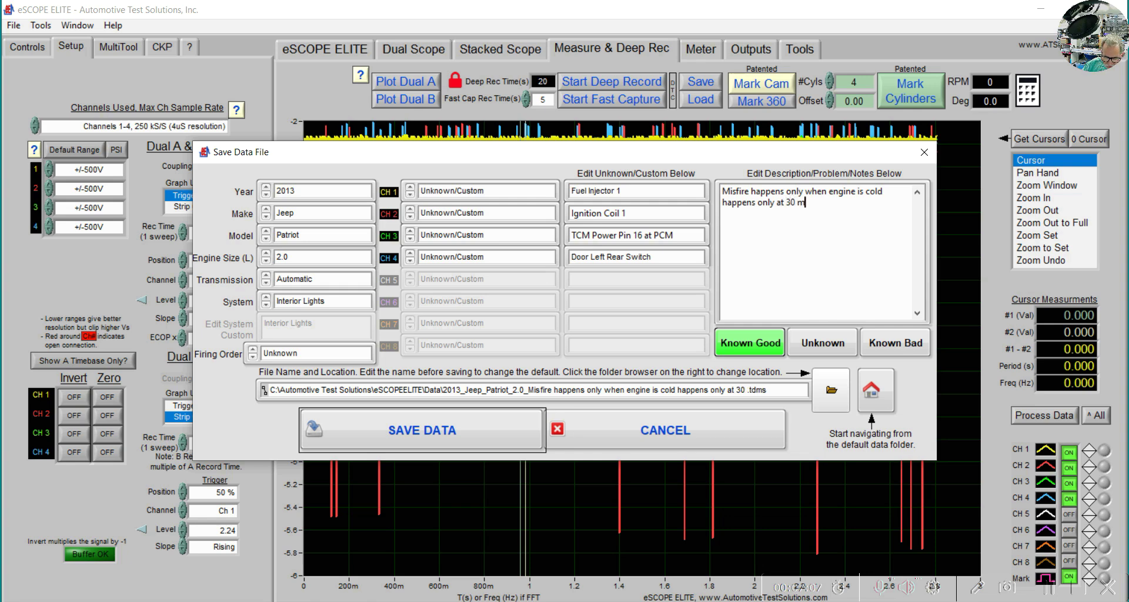
{"action": "type", "text": "ph"}
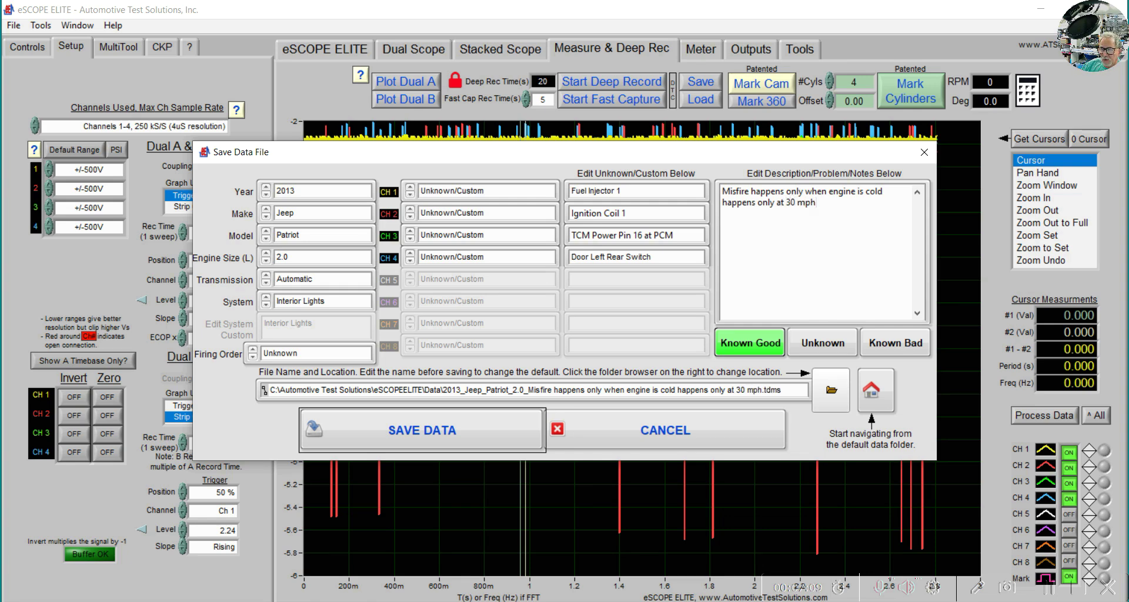